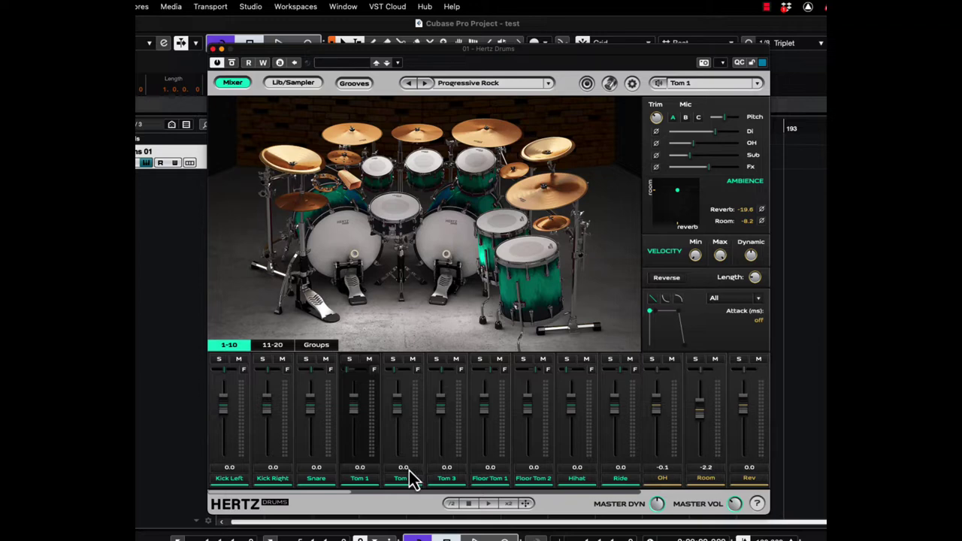
# Step: Browse the mixer's cymbal/percussion and group channel pages, ending on individual drums
pyautogui.click(267, 347)
pyautogui.click(230, 347)
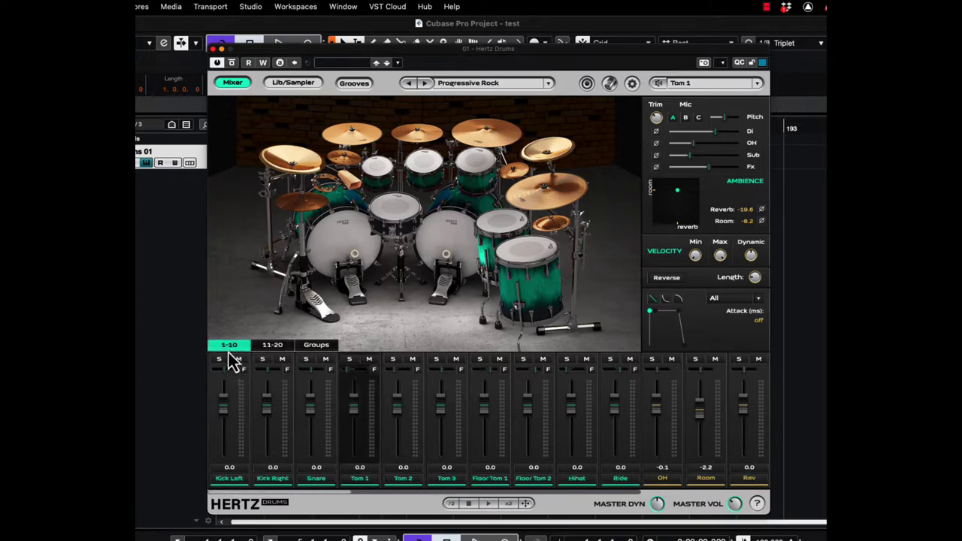
pyautogui.click(275, 348)
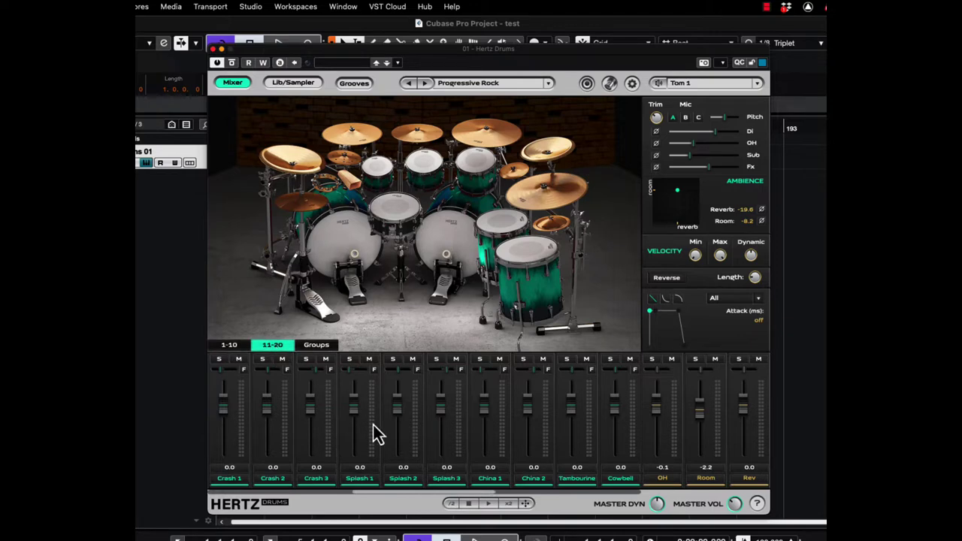
pyautogui.click(316, 347)
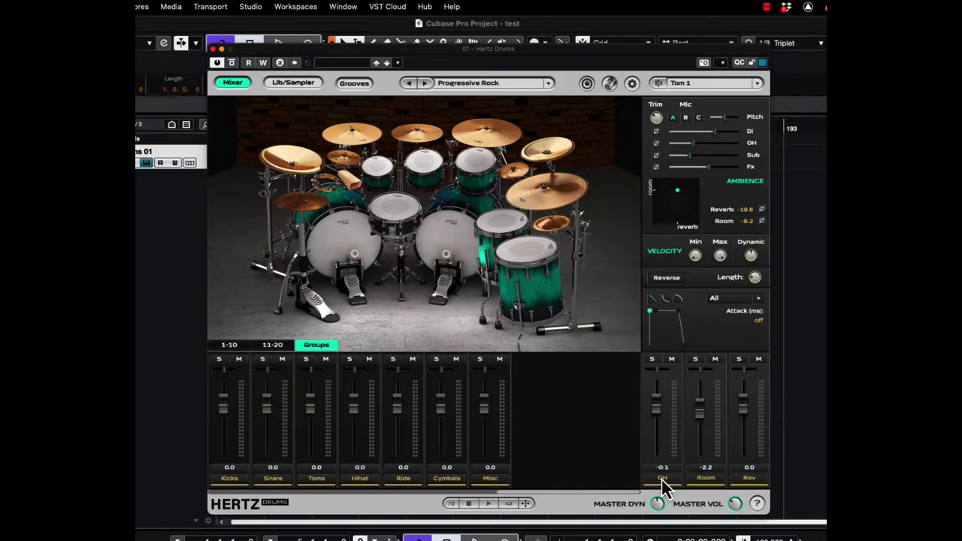
pyautogui.click(227, 345)
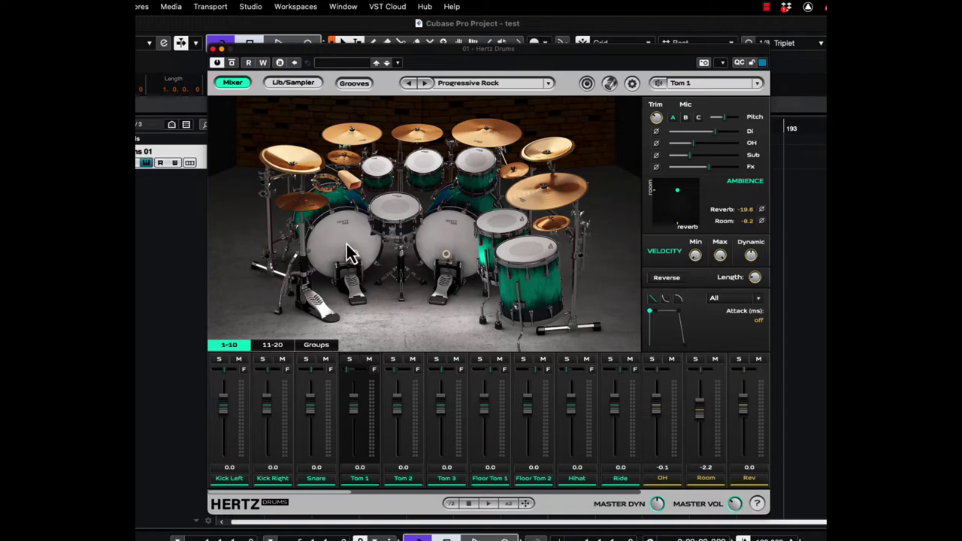
# Step: Load the Blue Pack > Classic Metal kit preset
pyautogui.click(551, 85)
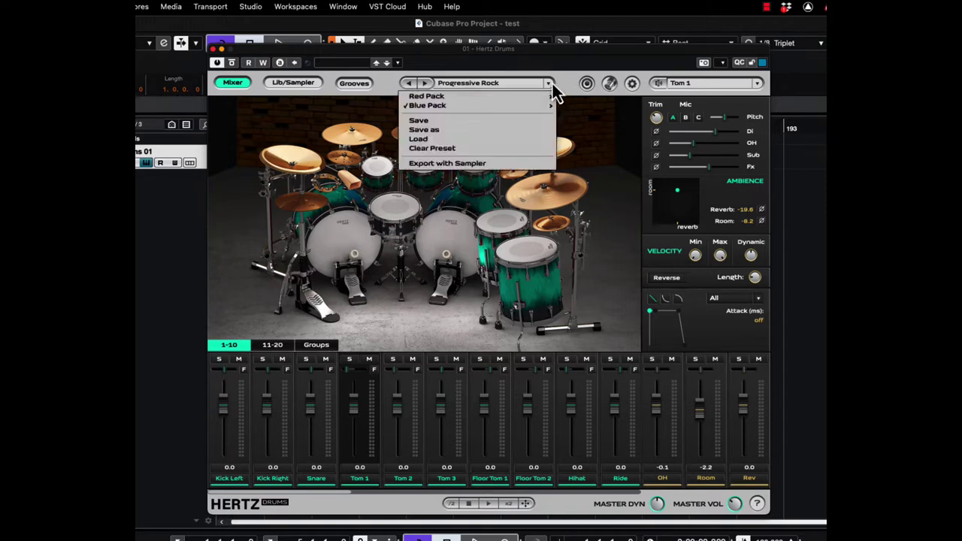
pyautogui.moveTo(492, 107)
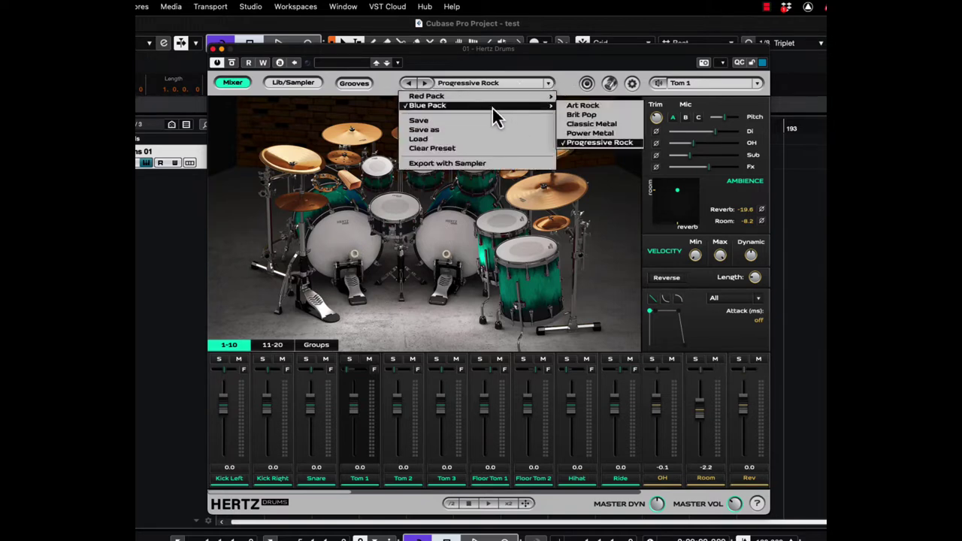
pyautogui.click(591, 124)
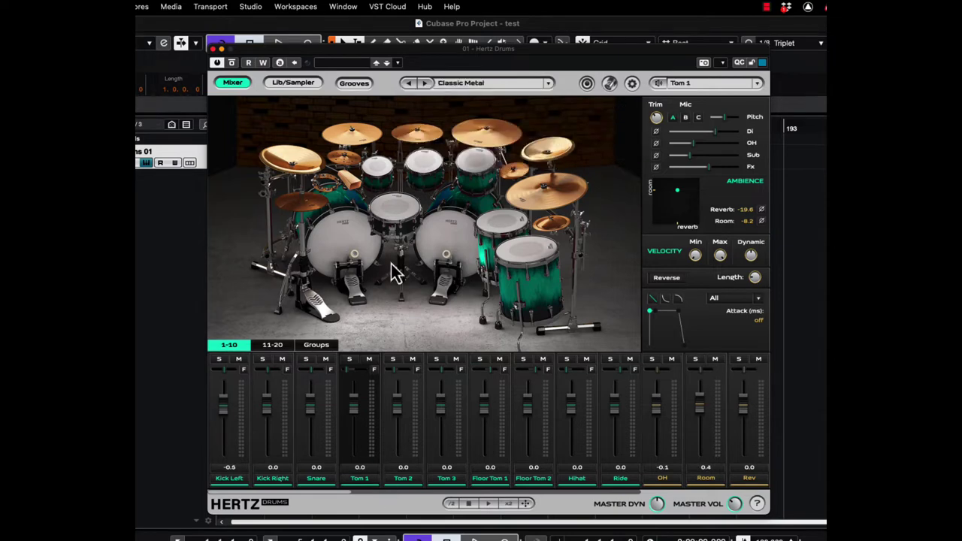
# Step: Audition the left kick, snare and right kick, two hits each
pyautogui.click(344, 245)
pyautogui.click(345, 245)
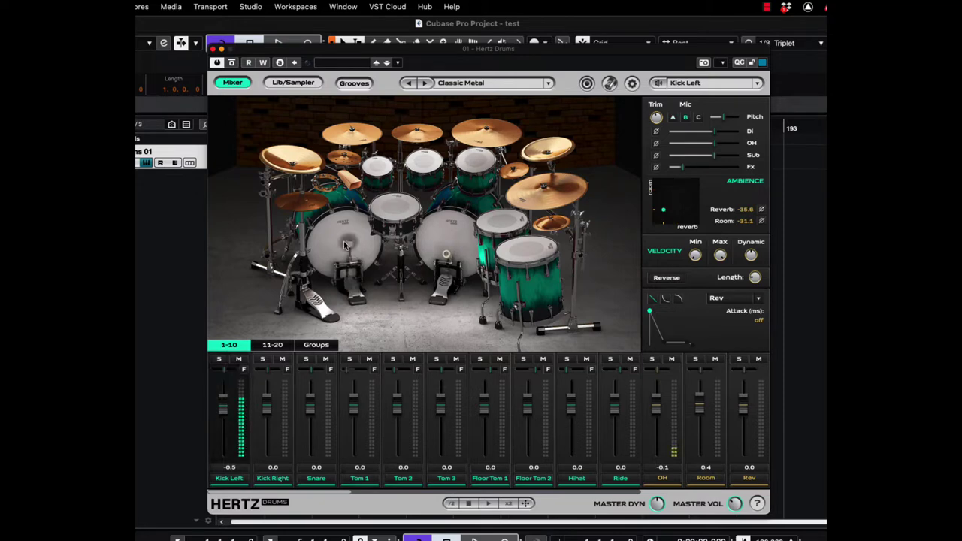
pyautogui.click(396, 214)
pyautogui.click(396, 214)
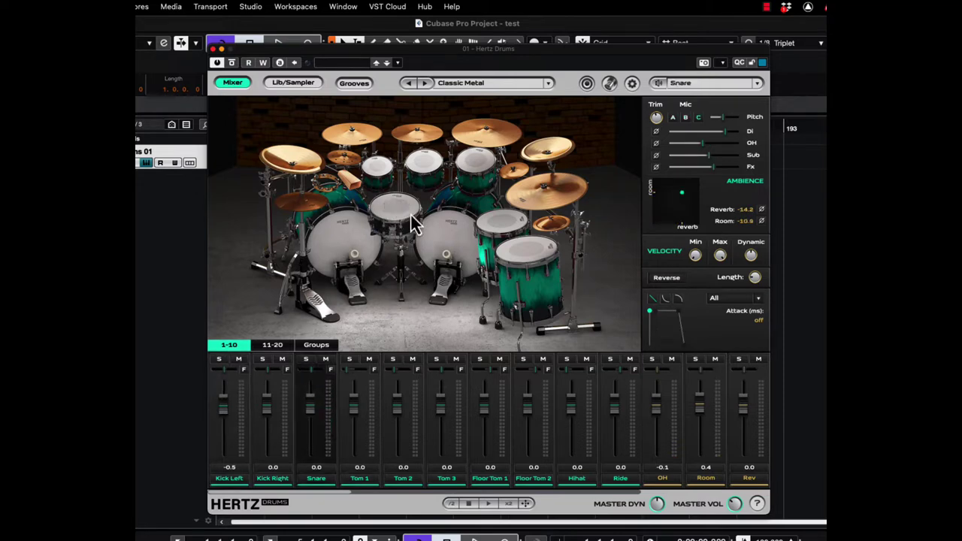
pyautogui.click(447, 251)
pyautogui.click(445, 251)
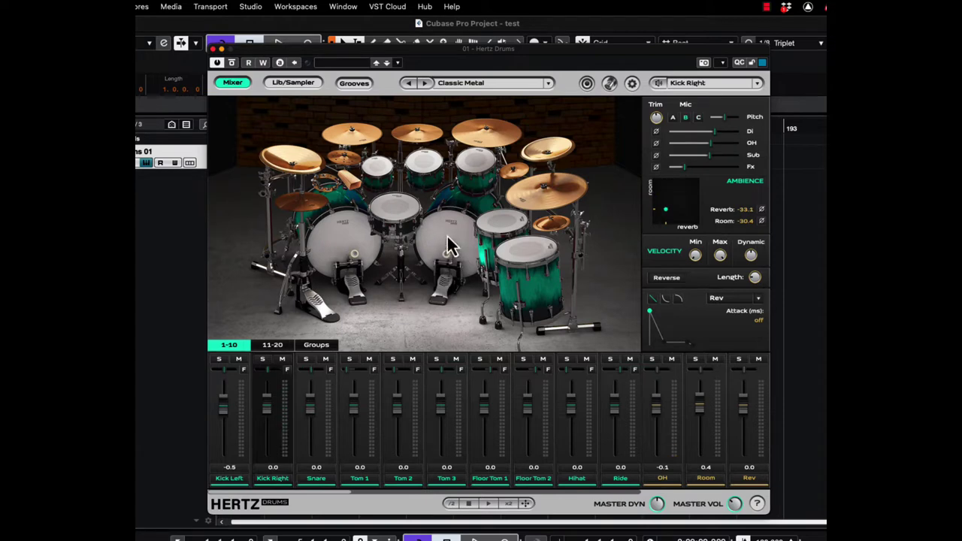
# Step: Audition Floor Toms 1–2, Toms 1–3 and the hi-hat
pyautogui.click(502, 224)
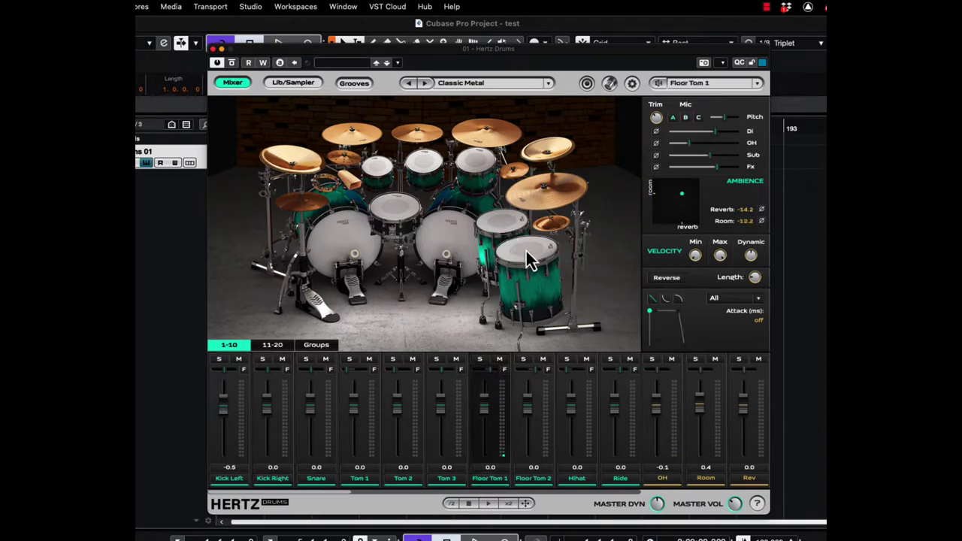
pyautogui.click(525, 249)
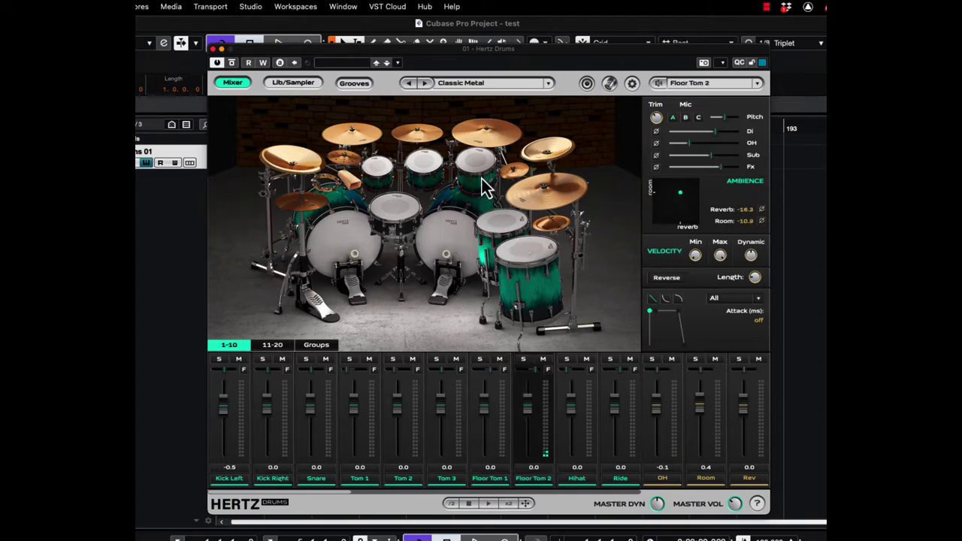
pyautogui.click(376, 168)
pyautogui.click(422, 165)
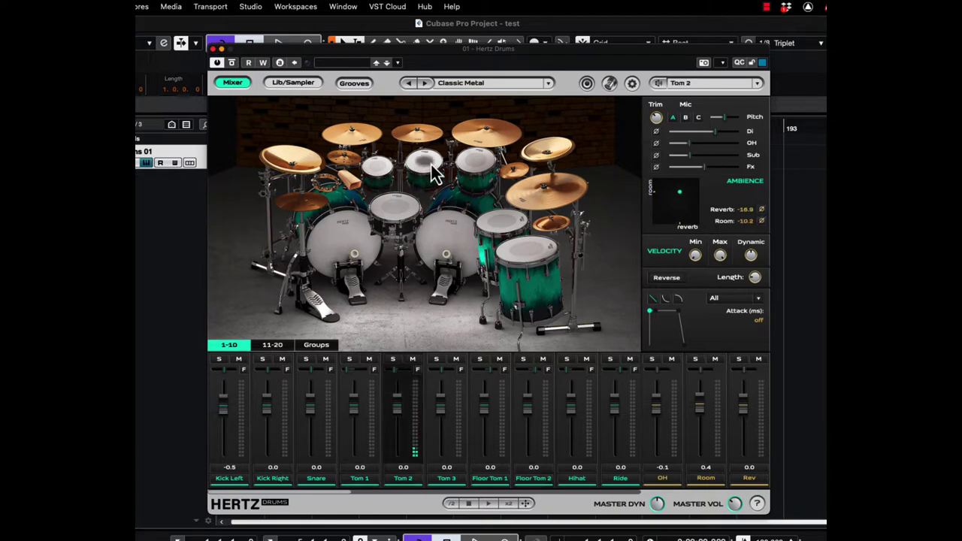
pyautogui.click(469, 163)
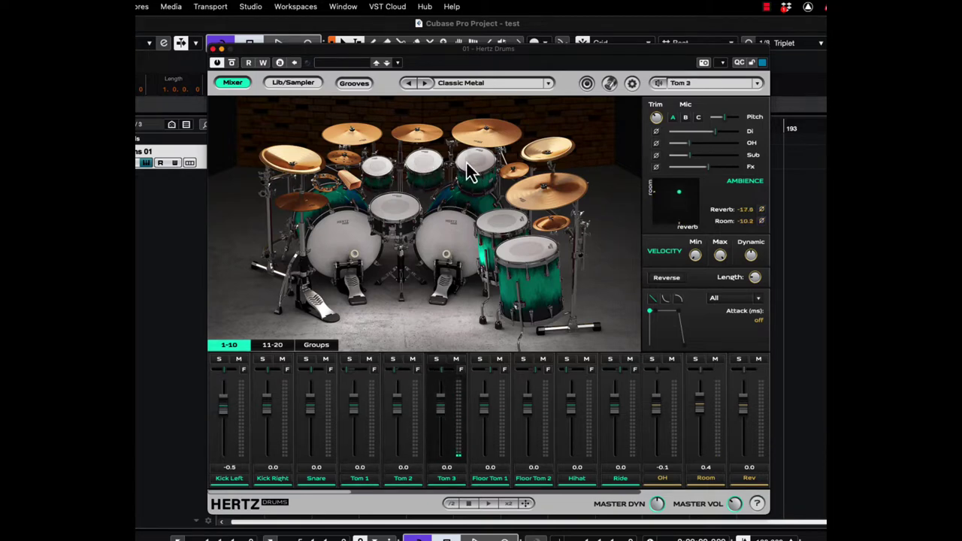
pyautogui.click(294, 212)
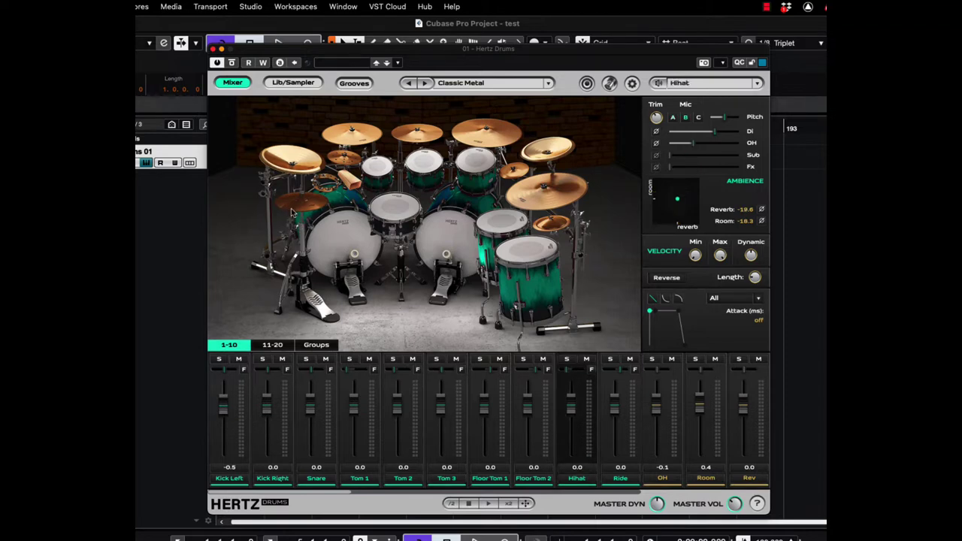
# Step: Audition the left cymbal, Splash 1, Crash 1 and Crash 2
pyautogui.click(298, 170)
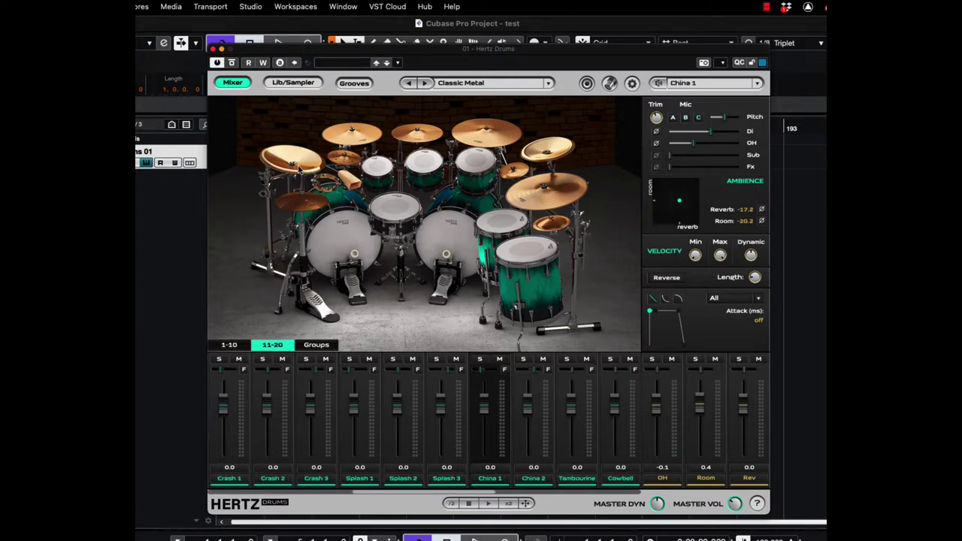
pyautogui.click(348, 171)
pyautogui.click(362, 137)
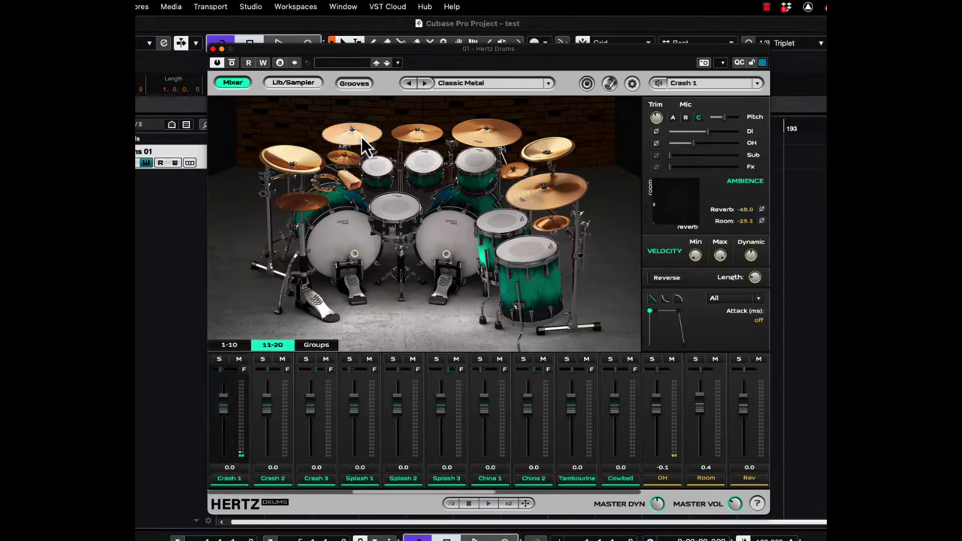
pyautogui.click(429, 140)
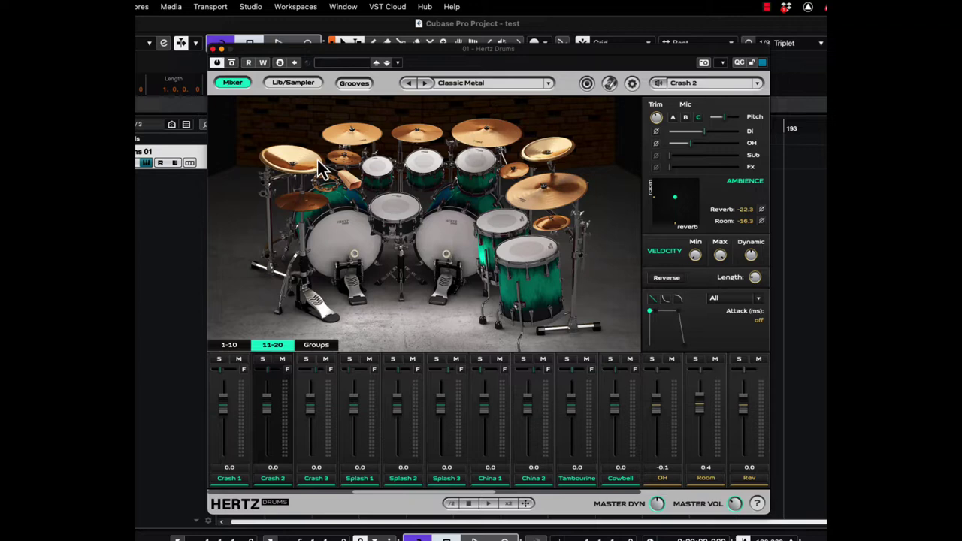
pyautogui.click(372, 148)
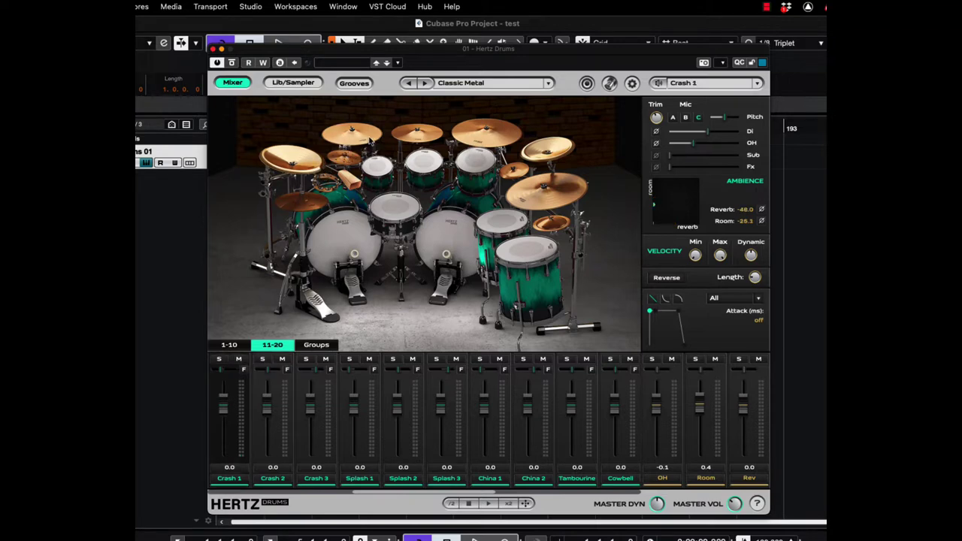
# Step: Audition the middle crash, Crash 3, china, Splashes 2–3 and the ride
pyautogui.click(431, 138)
pyautogui.click(495, 142)
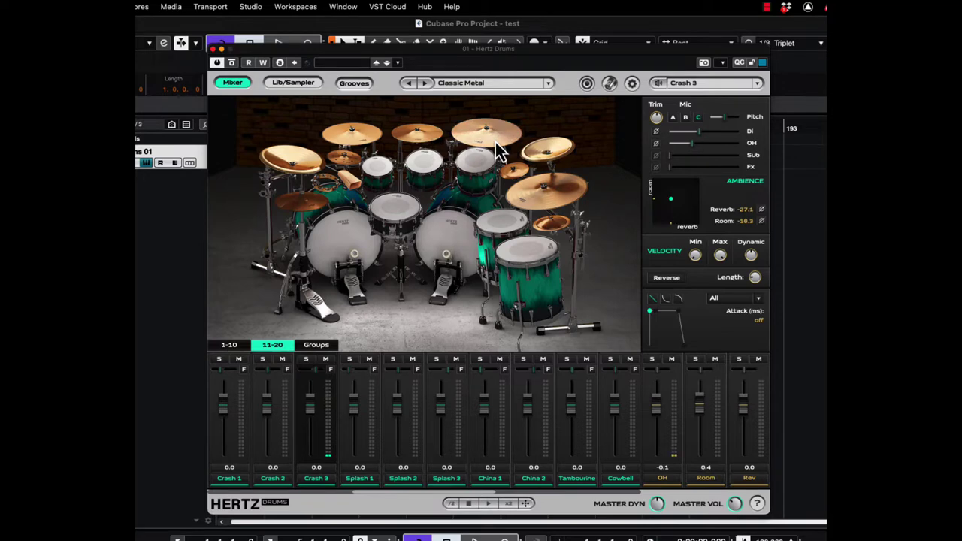
pyautogui.click(537, 156)
pyautogui.click(525, 174)
pyautogui.click(545, 247)
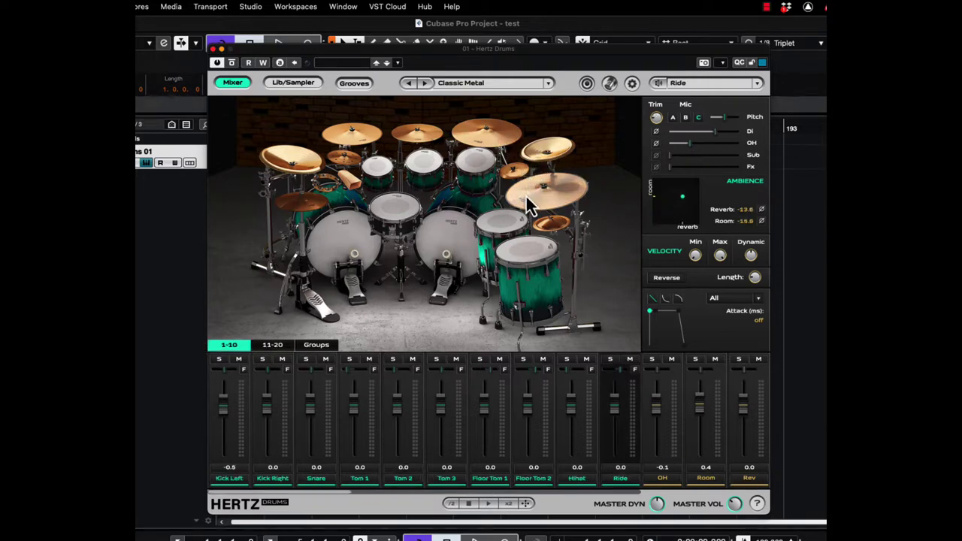
pyautogui.click(551, 229)
pyautogui.click(545, 210)
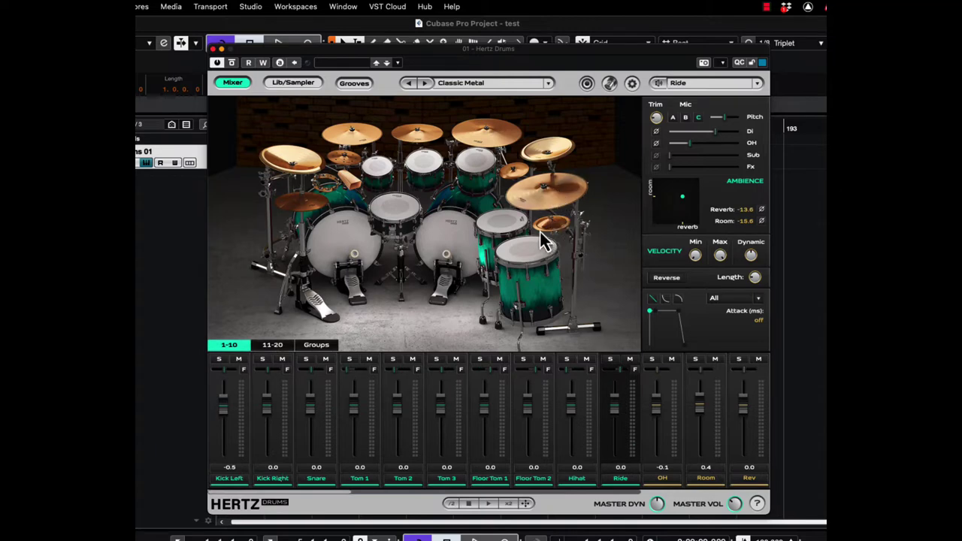
pyautogui.click(542, 229)
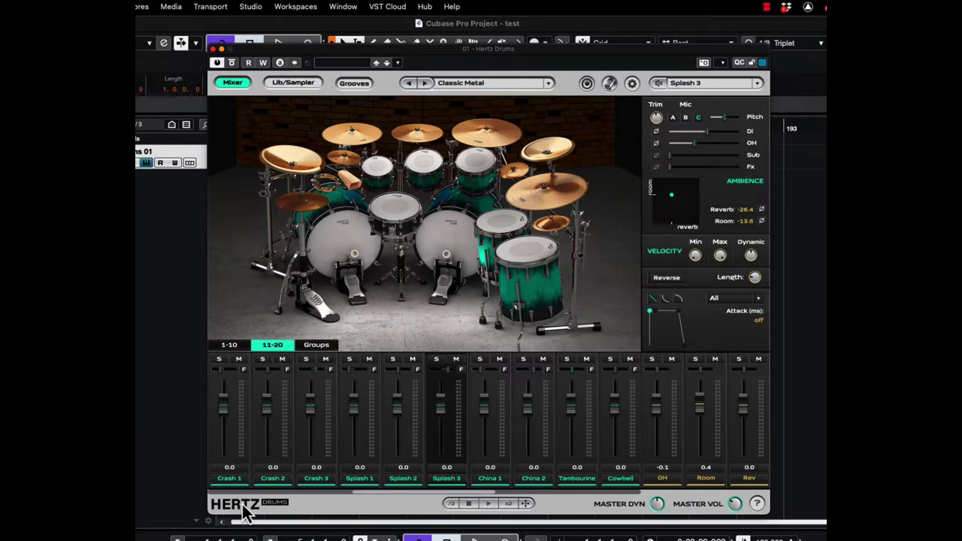
# Step: Set Kick Left to 0.4 in the mixer while auditioning the kick
pyautogui.click(347, 242)
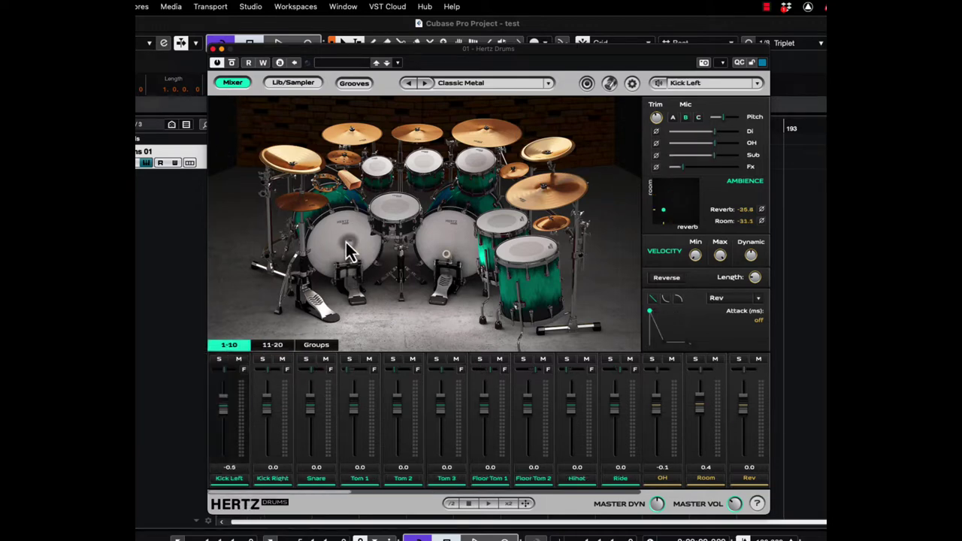
pyautogui.click(347, 242)
pyautogui.click(346, 242)
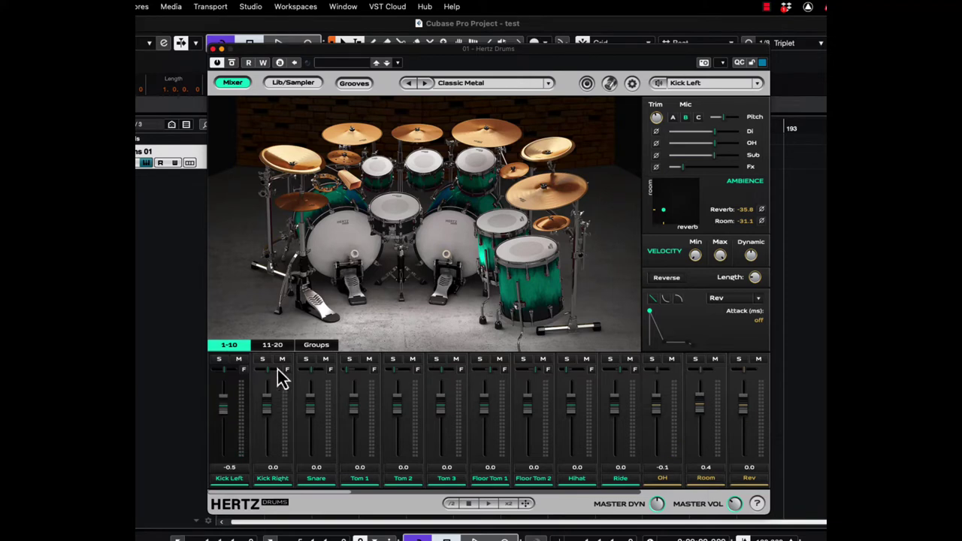
pyautogui.scroll(-1, 222, 439)
pyautogui.click(332, 248)
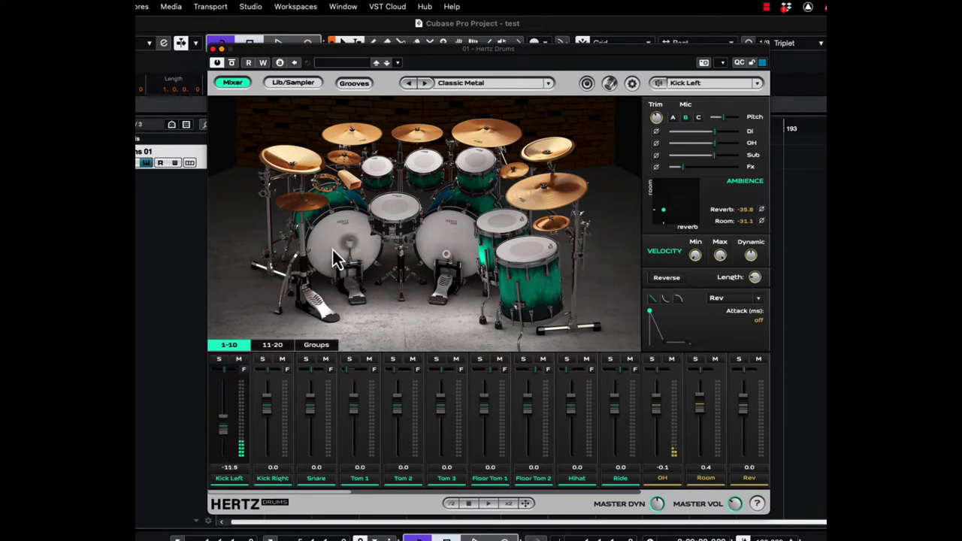
pyautogui.click(331, 245)
pyautogui.moveTo(230, 433); pyautogui.dragTo(229, 394)
pyautogui.click(344, 252)
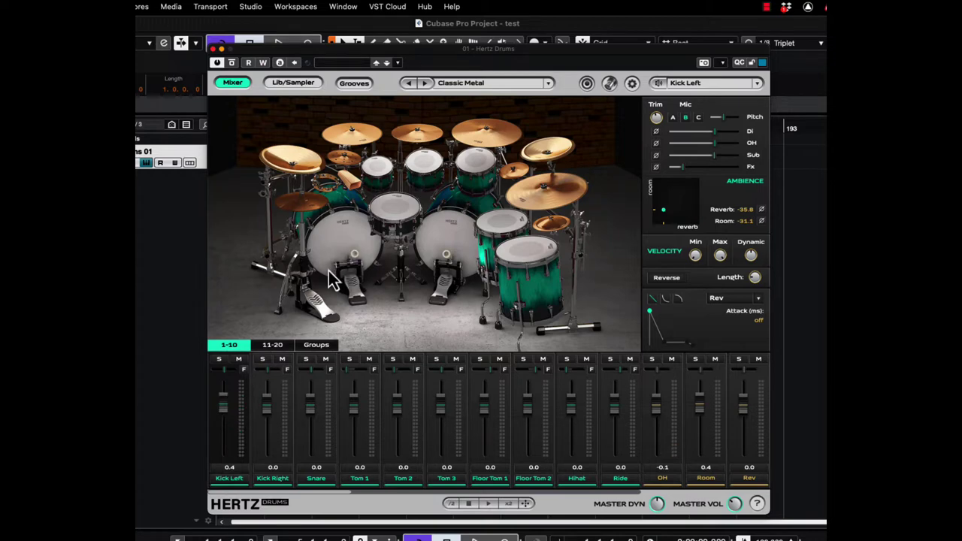
# Step: On the group channels, raise the Kicks group fader and audition the kick
pyautogui.click(317, 344)
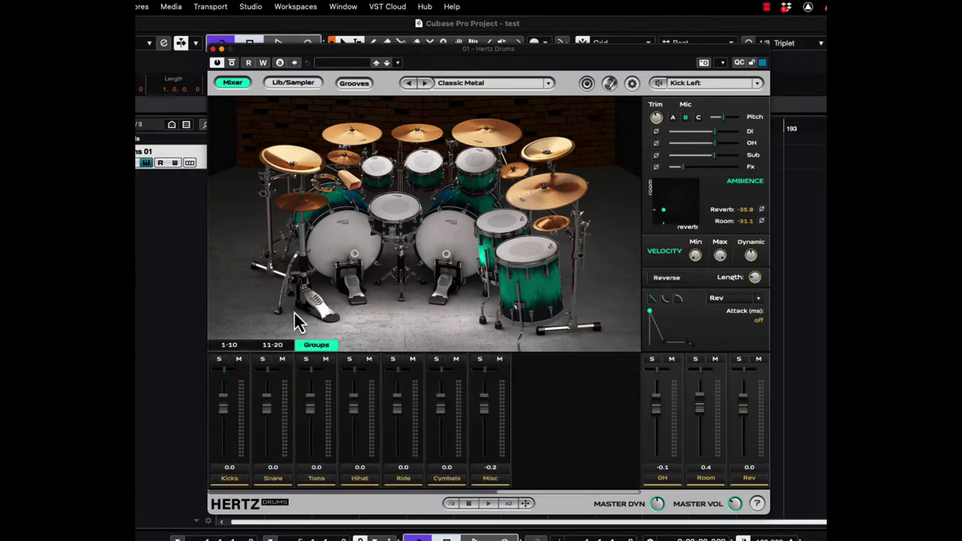
pyautogui.click(337, 241)
pyautogui.scroll(3, 222, 405)
pyautogui.scroll(1, 225, 406)
pyautogui.click(344, 233)
pyautogui.click(343, 230)
# Step: Return the mixer to individual drum channels and audition the kick
pyautogui.scroll(-4, 225, 413)
pyautogui.click(234, 346)
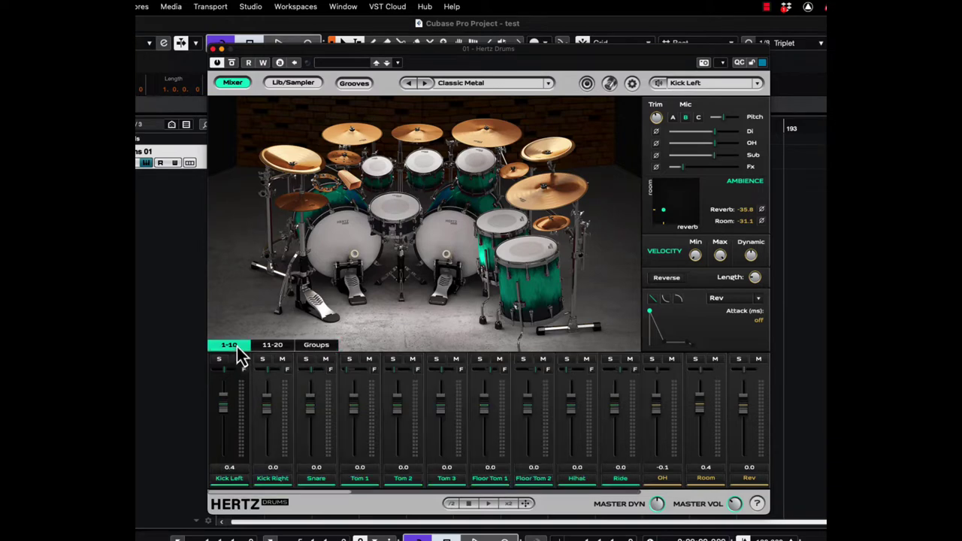
pyautogui.click(346, 223)
# Step: Audition the left kick drum several times
pyautogui.click(346, 221)
pyautogui.click(345, 235)
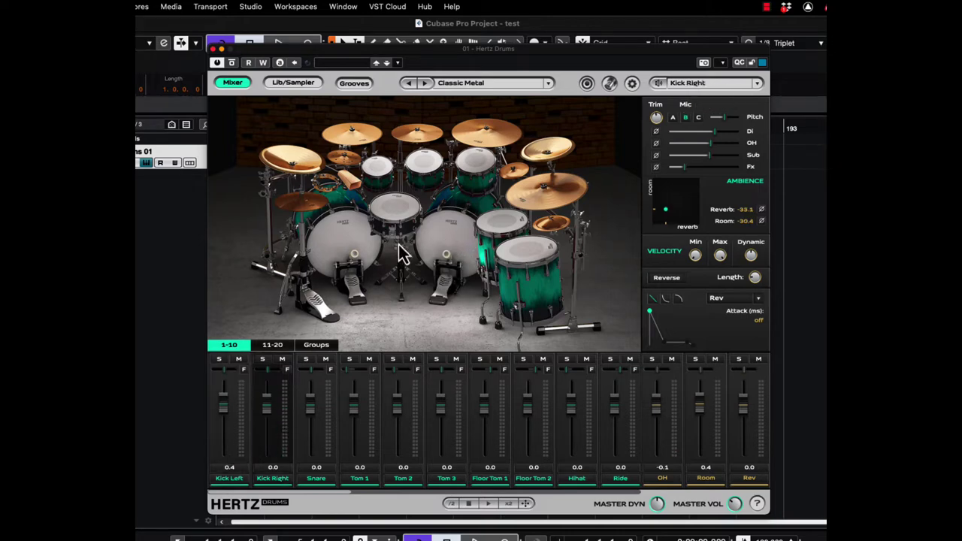
pyautogui.click(350, 249)
pyautogui.click(339, 245)
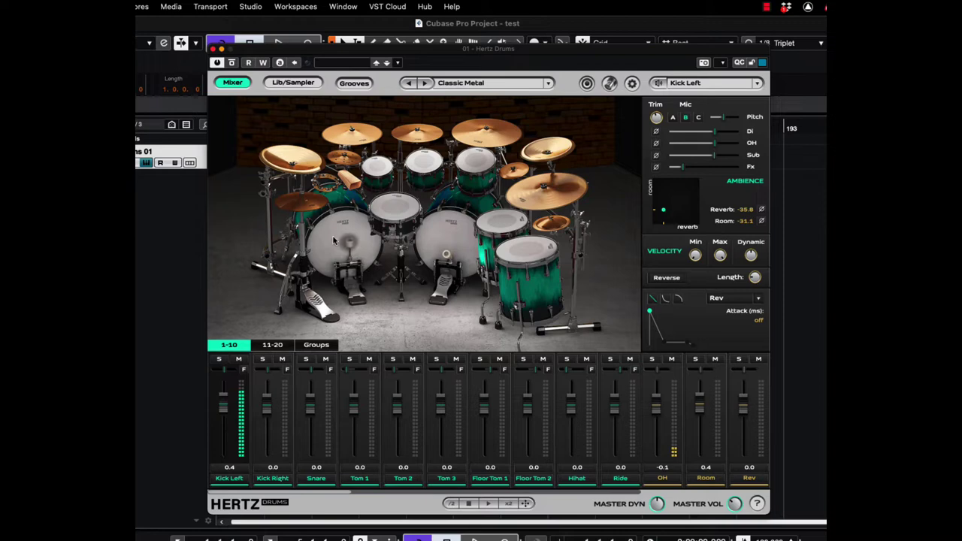
pyautogui.click(331, 252)
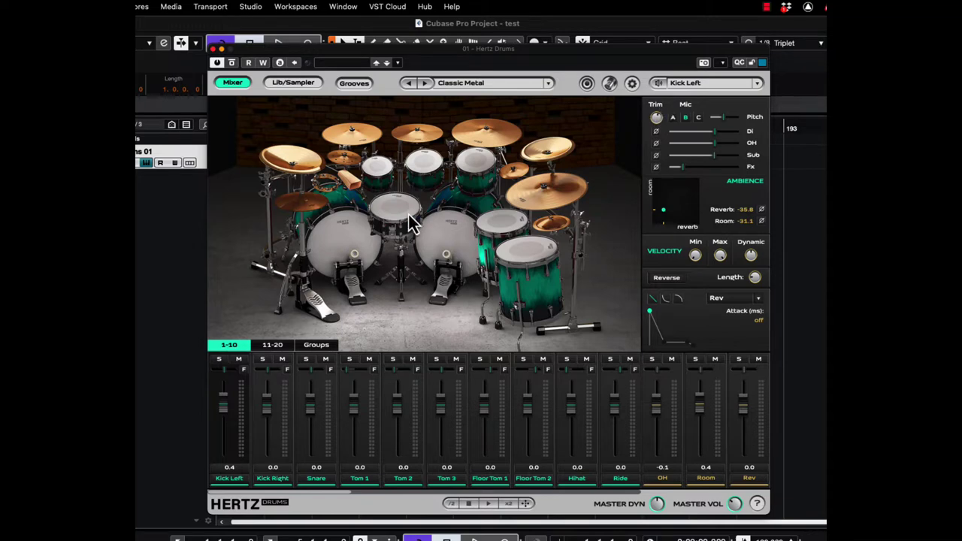
pyautogui.click(342, 244)
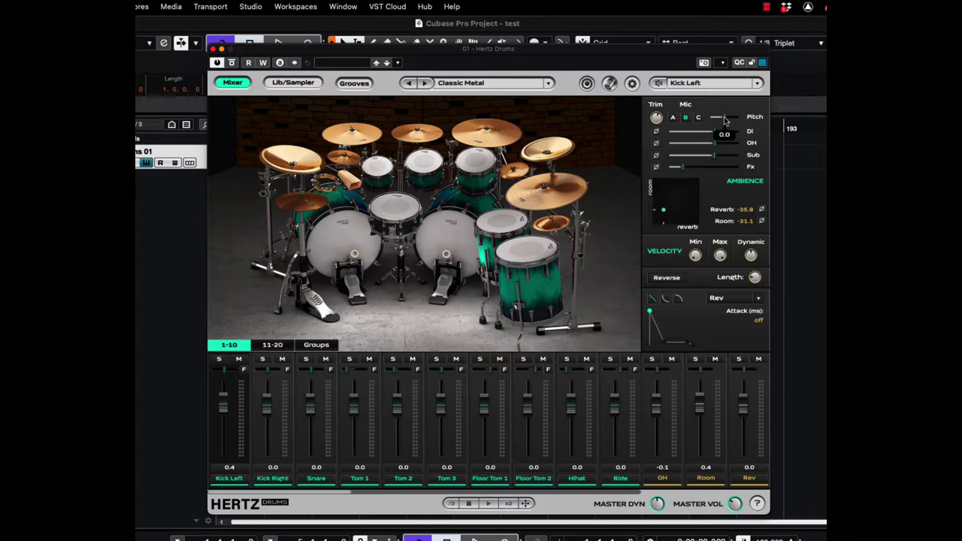
pyautogui.click(349, 248)
# Step: Nudge the kick's Mic Pitch slightly down and compare by auditioning
pyautogui.moveTo(725, 117); pyautogui.dragTo(719, 118)
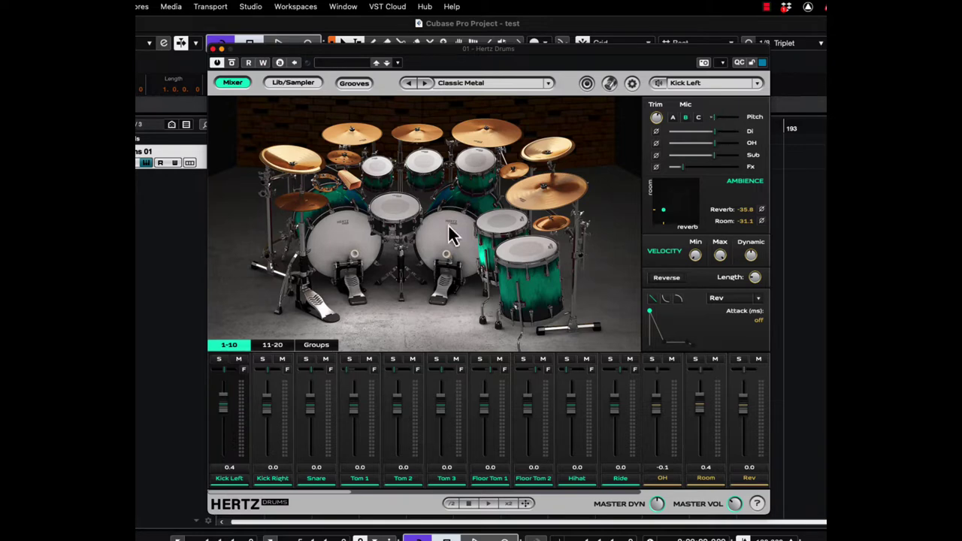
pyautogui.click(358, 234)
pyautogui.click(358, 233)
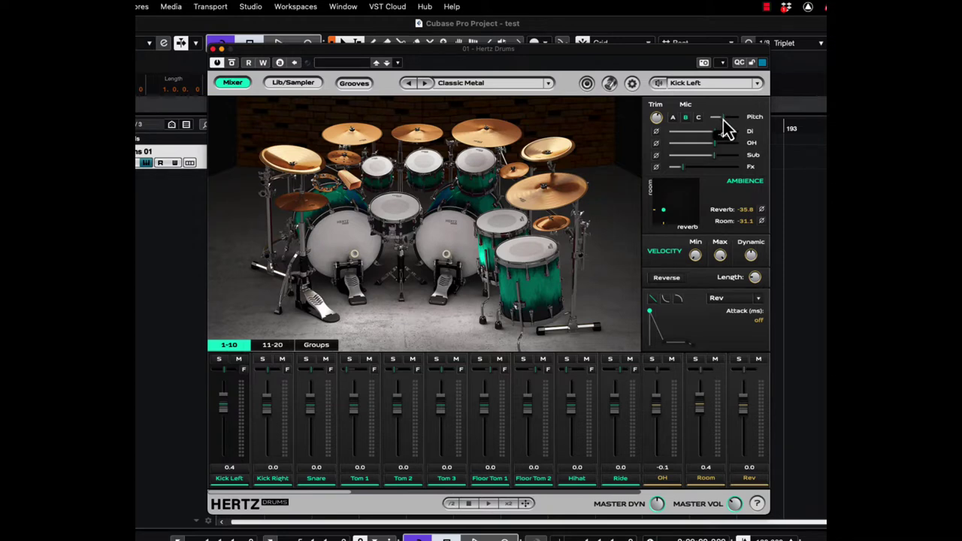
pyautogui.click(339, 235)
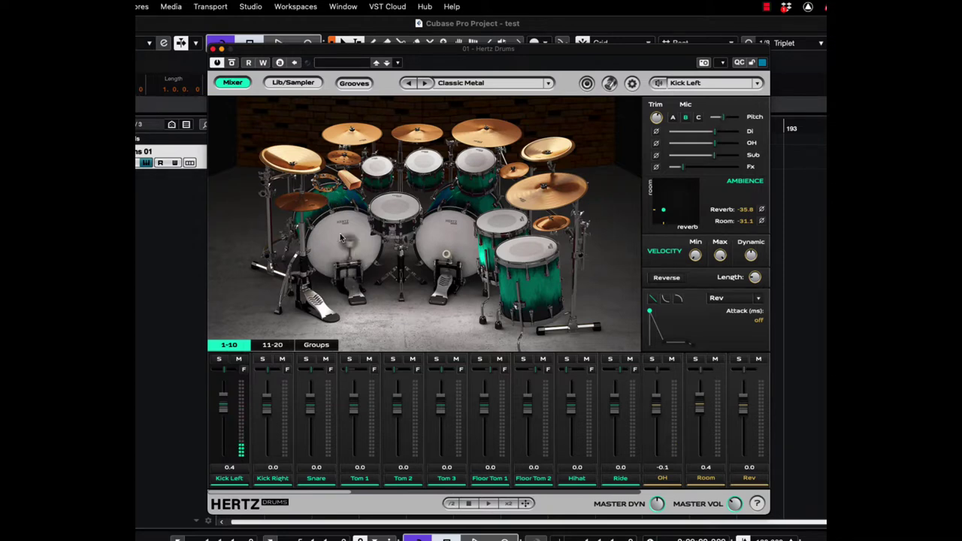
# Step: Turn the Kick Left overhead mic fully down and audition the kick
pyautogui.click(340, 238)
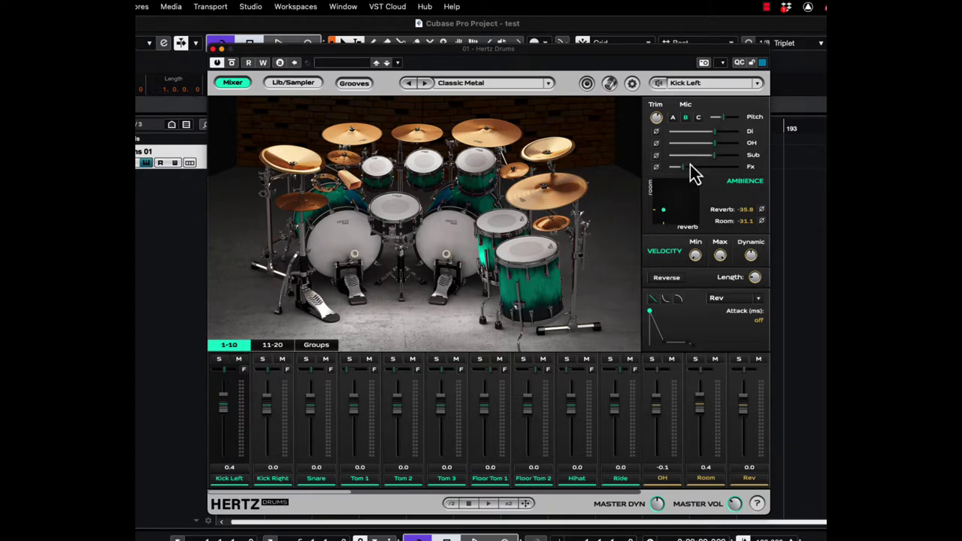
pyautogui.moveTo(721, 140)
pyautogui.moveTo(683, 152)
pyautogui.moveTo(714, 142); pyautogui.dragTo(633, 145)
pyautogui.click(346, 251)
pyautogui.click(344, 250)
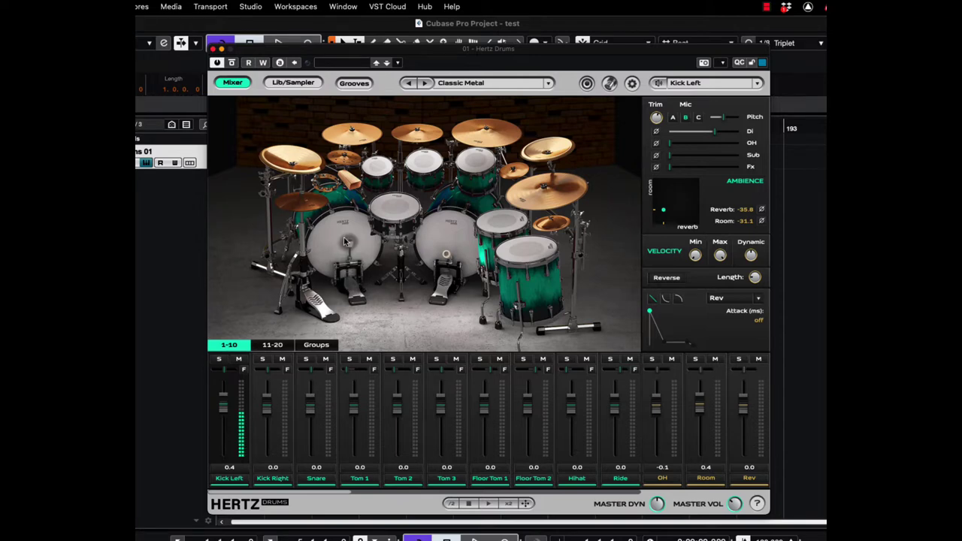
pyautogui.click(343, 250)
pyautogui.click(344, 250)
pyautogui.click(344, 250)
# Step: Bring the kick's sub mic up, then trim it slightly, auditioning each
pyautogui.moveTo(671, 156); pyautogui.dragTo(688, 158)
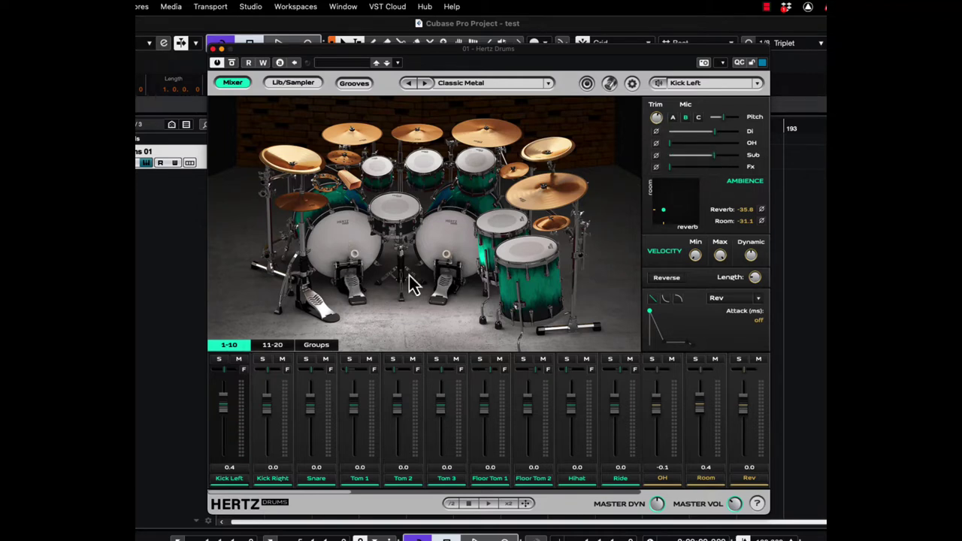
pyautogui.click(341, 246)
pyautogui.click(341, 245)
pyautogui.moveTo(713, 156); pyautogui.dragTo(706, 159)
pyautogui.click(337, 236)
pyautogui.click(336, 234)
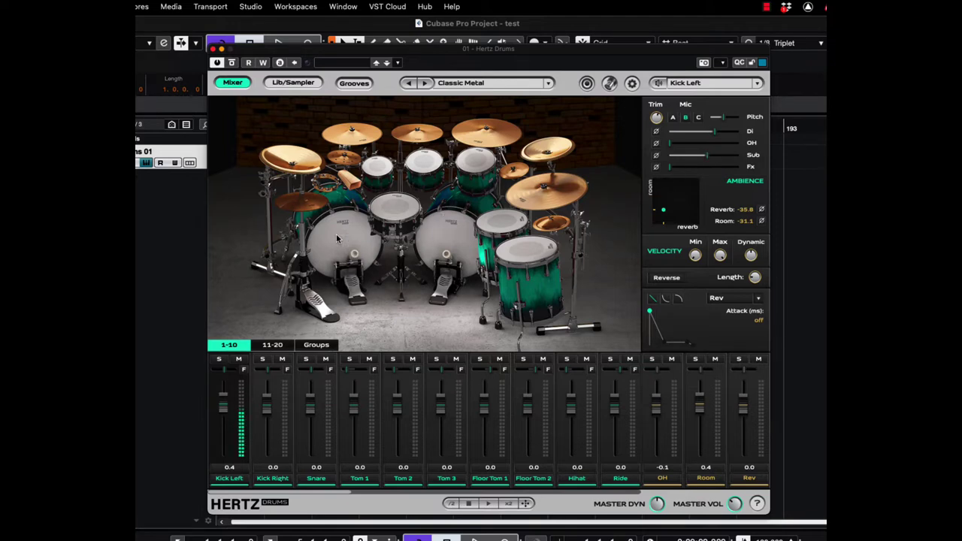
pyautogui.click(336, 234)
pyautogui.click(336, 234)
# Step: Raise the kick's sub mic level further and audition the result
pyautogui.moveTo(680, 155); pyautogui.dragTo(722, 157)
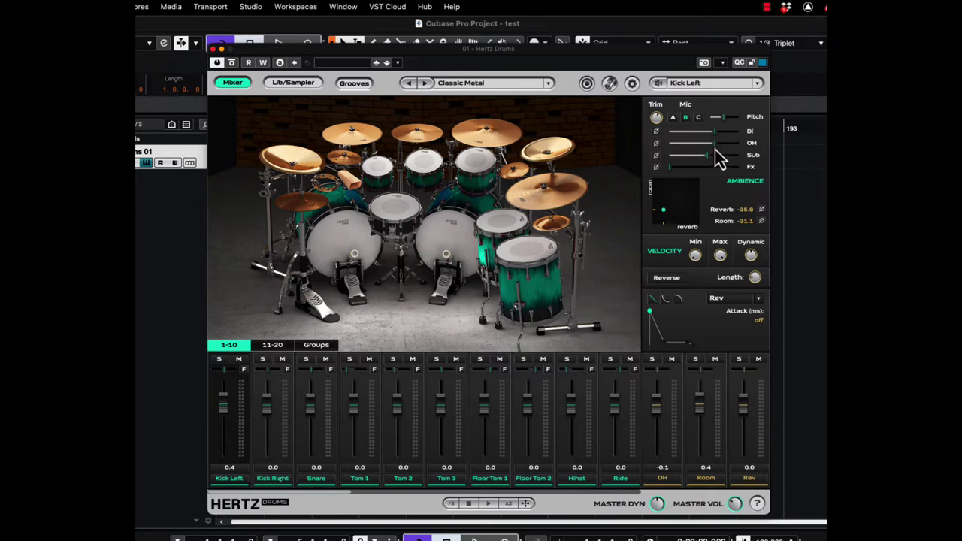
pyautogui.click(340, 234)
pyautogui.click(341, 234)
pyautogui.click(341, 234)
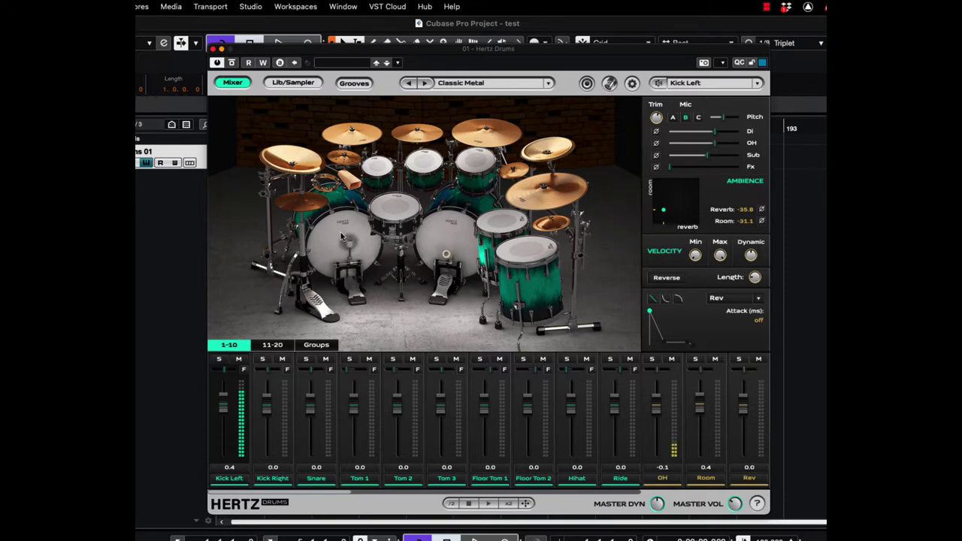
pyautogui.click(340, 234)
pyautogui.click(340, 234)
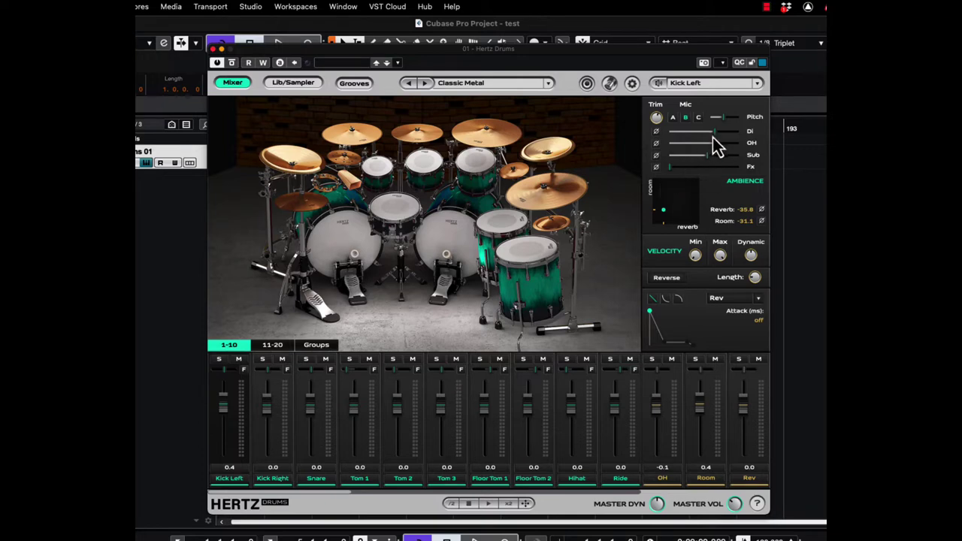
# Step: Lower the kick's overhead mic a little and audition the kick repeatedly
pyautogui.moveTo(717, 147); pyautogui.dragTo(699, 146)
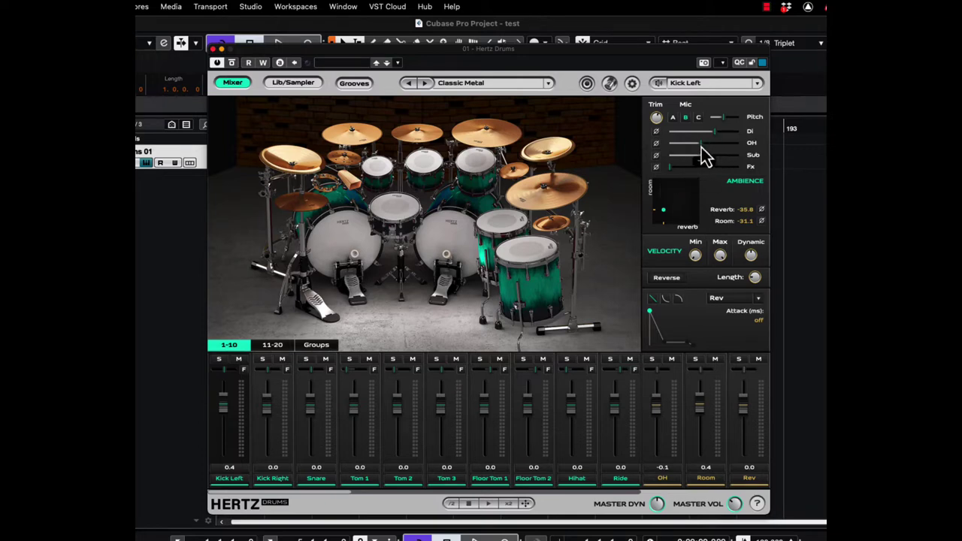
pyautogui.click(349, 247)
pyautogui.click(348, 242)
pyautogui.click(347, 240)
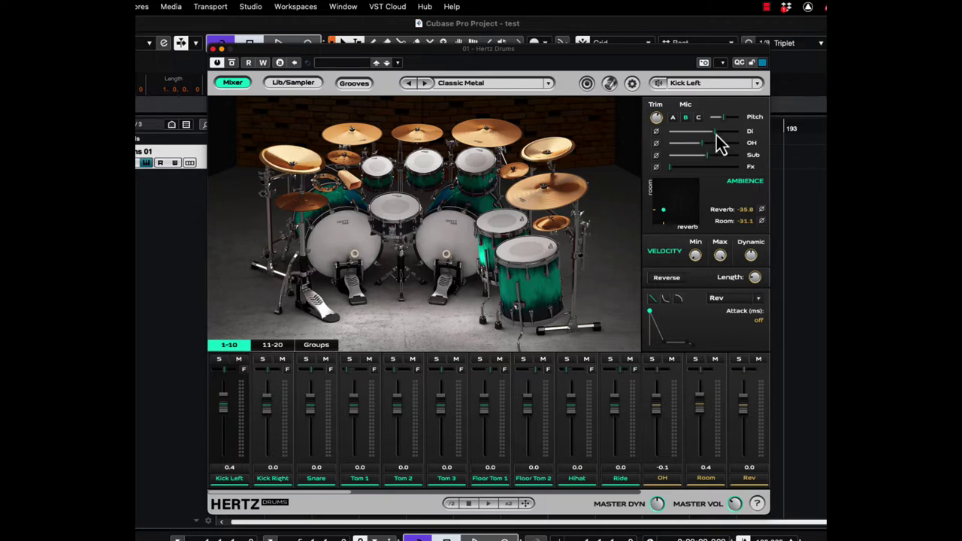
pyautogui.click(338, 242)
pyautogui.click(338, 242)
pyautogui.click(338, 242)
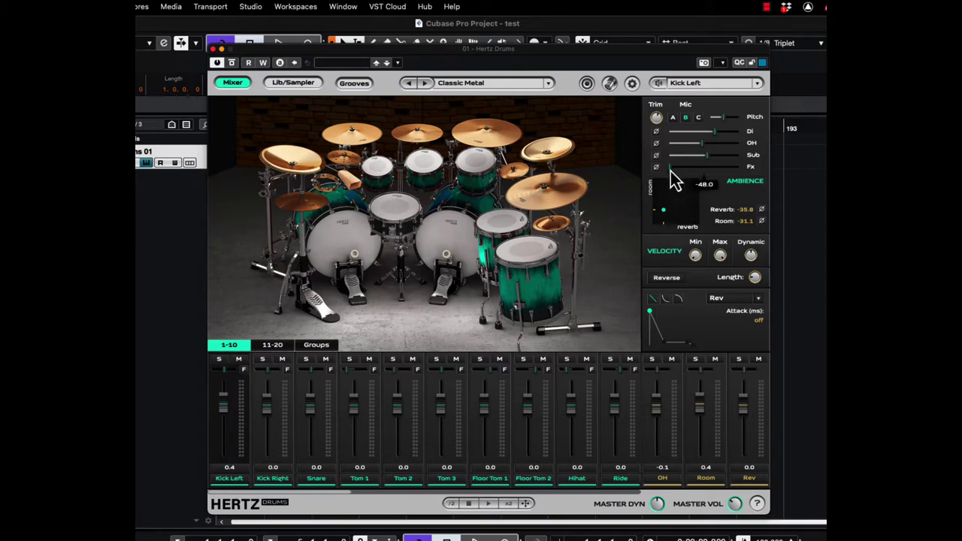
# Step: Push Kick Left's Fx mic to full, then back to -16.2, auditioning each
pyautogui.moveTo(724, 173); pyautogui.dragTo(741, 183)
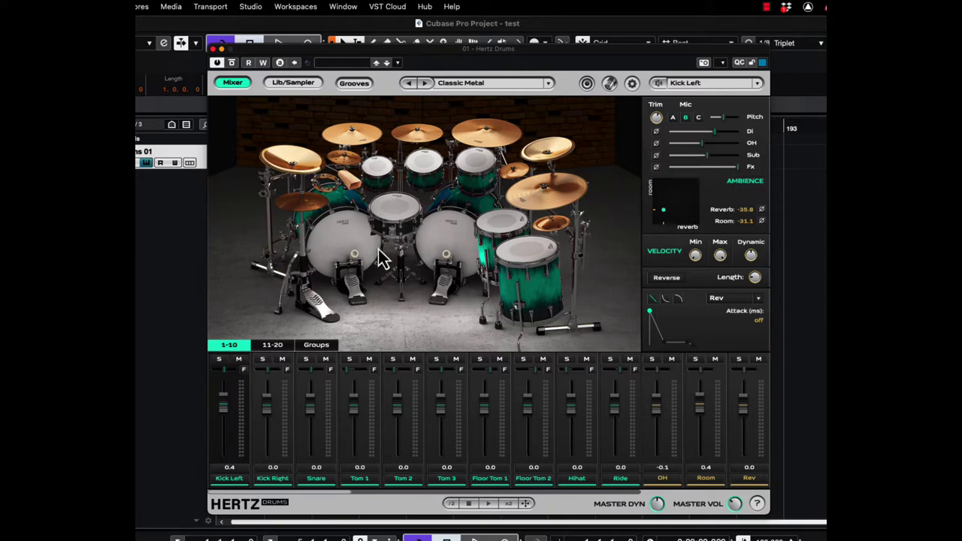
pyautogui.click(345, 247)
pyautogui.click(345, 247)
pyautogui.moveTo(736, 178); pyautogui.dragTo(695, 173)
pyautogui.click(343, 248)
pyautogui.click(348, 248)
pyautogui.click(347, 244)
pyautogui.click(351, 244)
pyautogui.click(349, 229)
# Step: Add room ambience to the kick, then pull the room back down
pyautogui.click(343, 253)
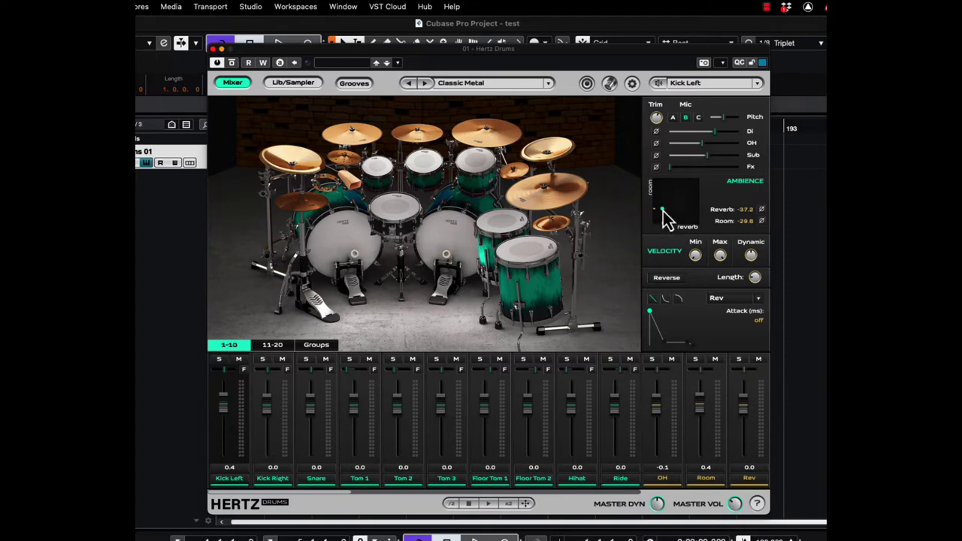
pyautogui.moveTo(664, 205); pyautogui.dragTo(664, 194)
pyautogui.click(343, 246)
pyautogui.click(342, 244)
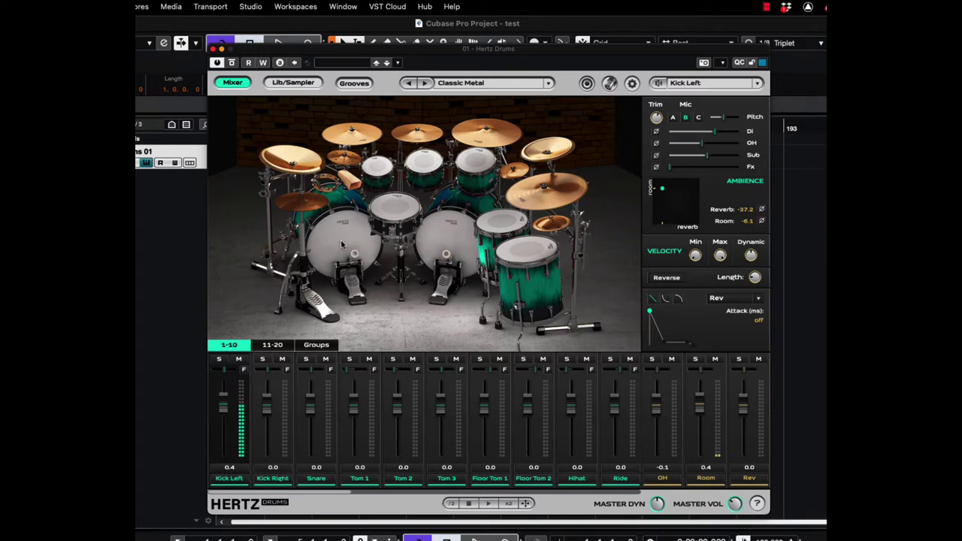
pyautogui.moveTo(662, 194); pyautogui.dragTo(671, 236)
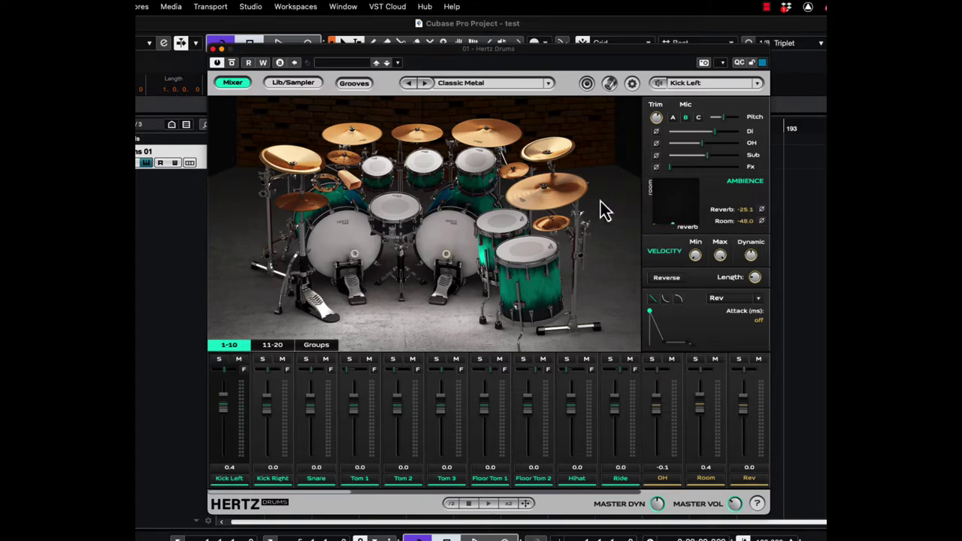
# Step: Push the kick's reverb up, then cut it back, auditioning each setting
pyautogui.moveTo(674, 224); pyautogui.dragTo(688, 219)
pyautogui.click(334, 240)
pyautogui.click(334, 241)
pyautogui.click(333, 240)
pyautogui.click(333, 240)
pyautogui.click(334, 240)
pyautogui.moveTo(688, 219); pyautogui.dragTo(637, 198)
pyautogui.click(345, 244)
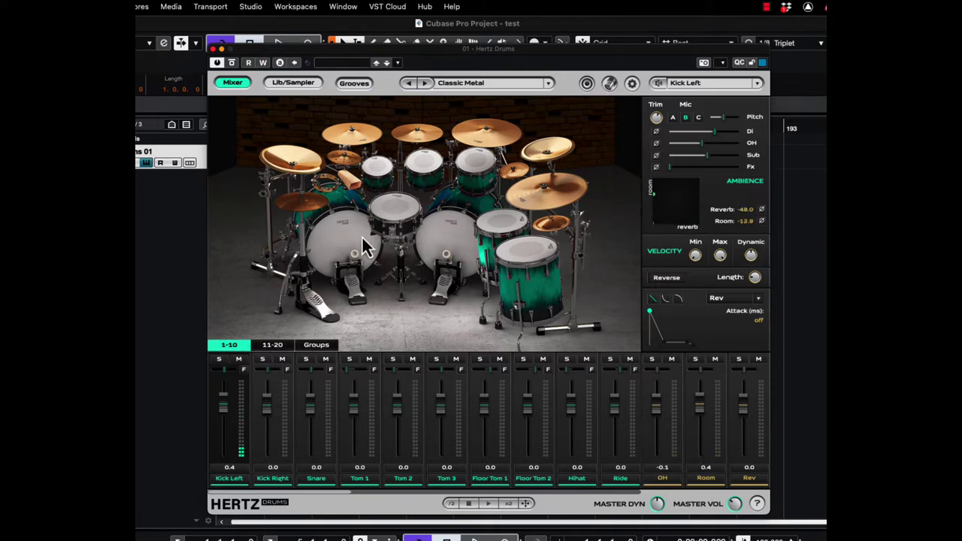
pyautogui.click(353, 244)
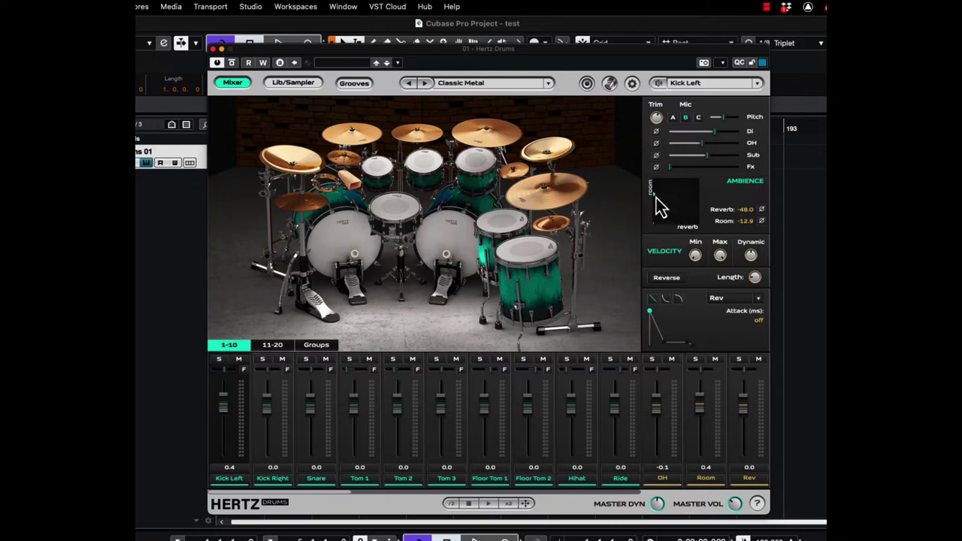
# Step: Try heavy ambience, then settle the pad near the middle at Reverb -30.4
pyautogui.moveTo(659, 208); pyautogui.dragTo(694, 196)
pyautogui.click(346, 240)
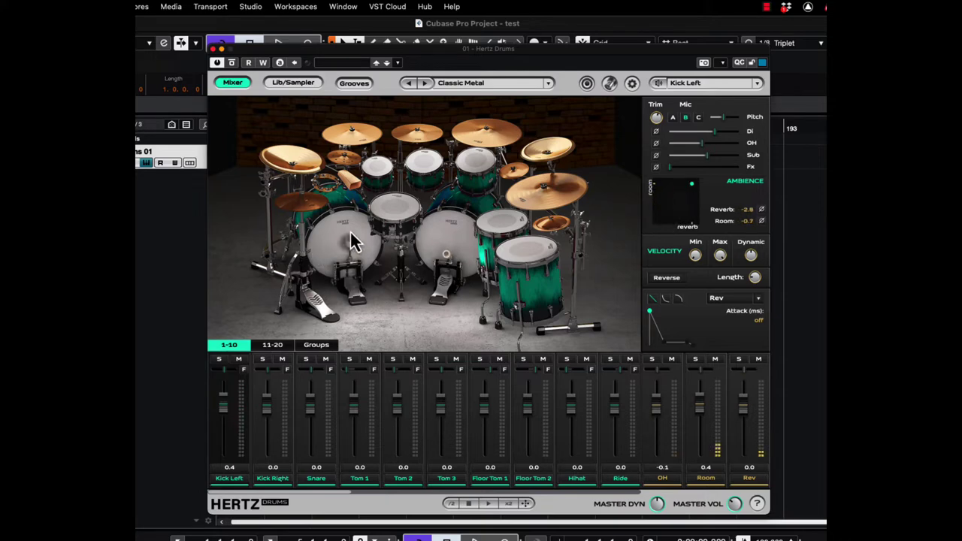
pyautogui.click(349, 234)
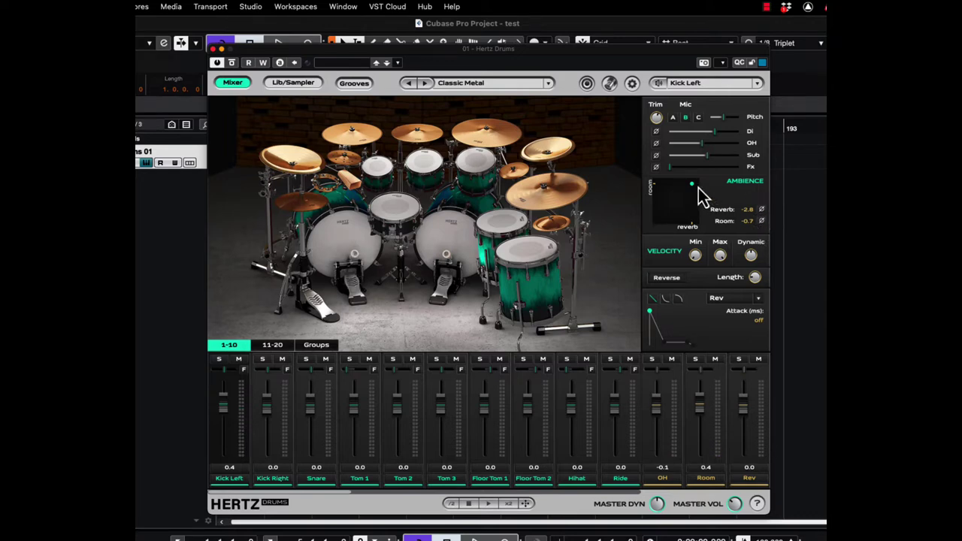
pyautogui.moveTo(697, 187); pyautogui.dragTo(672, 208)
pyautogui.click(336, 253)
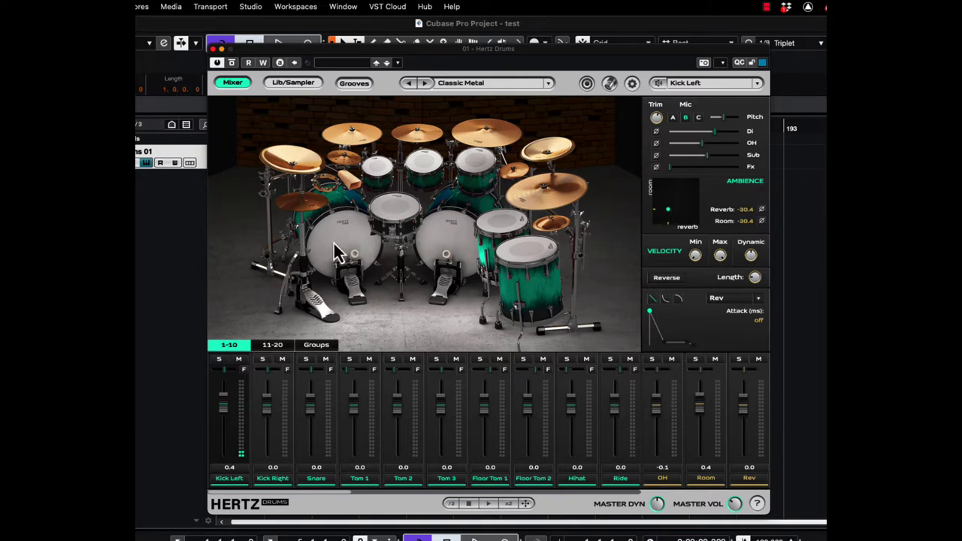
pyautogui.click(336, 253)
pyautogui.moveTo(697, 268)
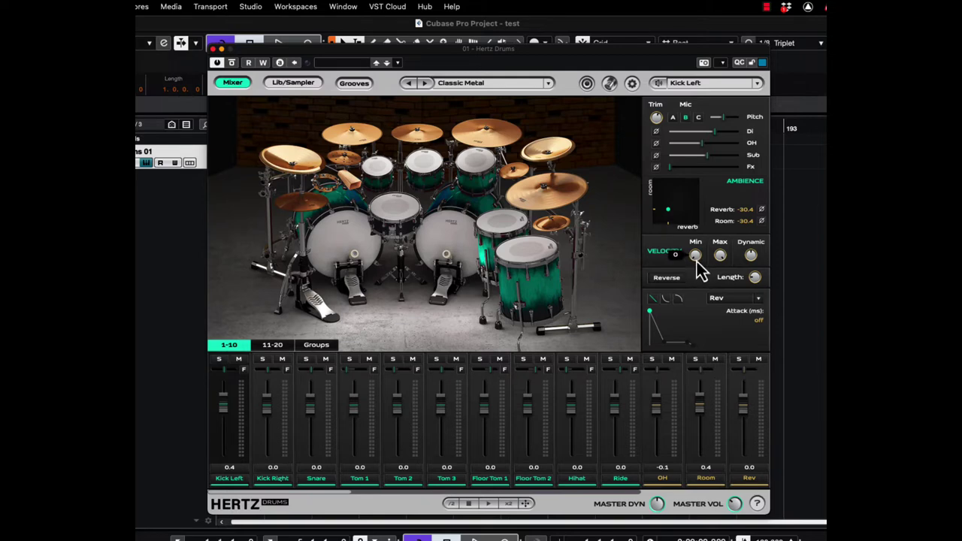
pyautogui.moveTo(755, 253)
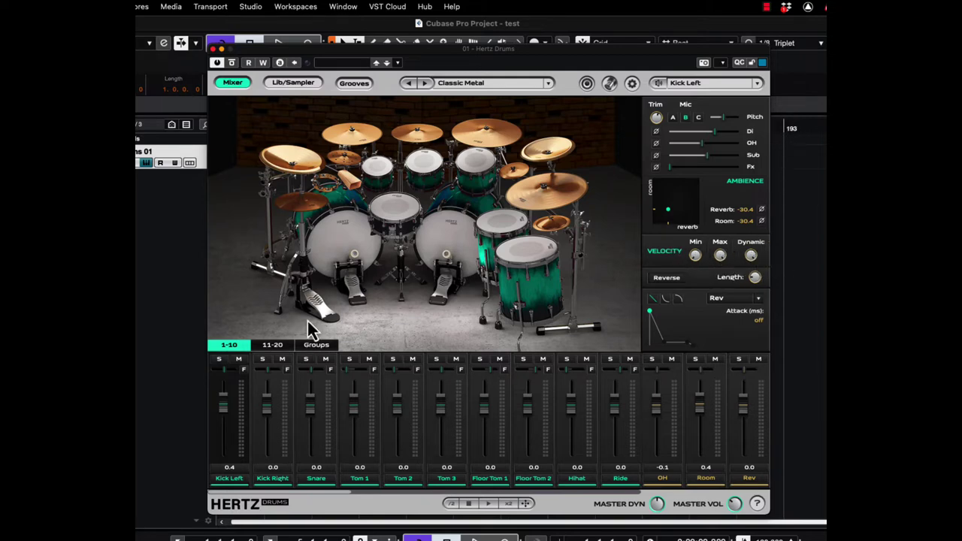
pyautogui.click(347, 254)
pyautogui.click(346, 252)
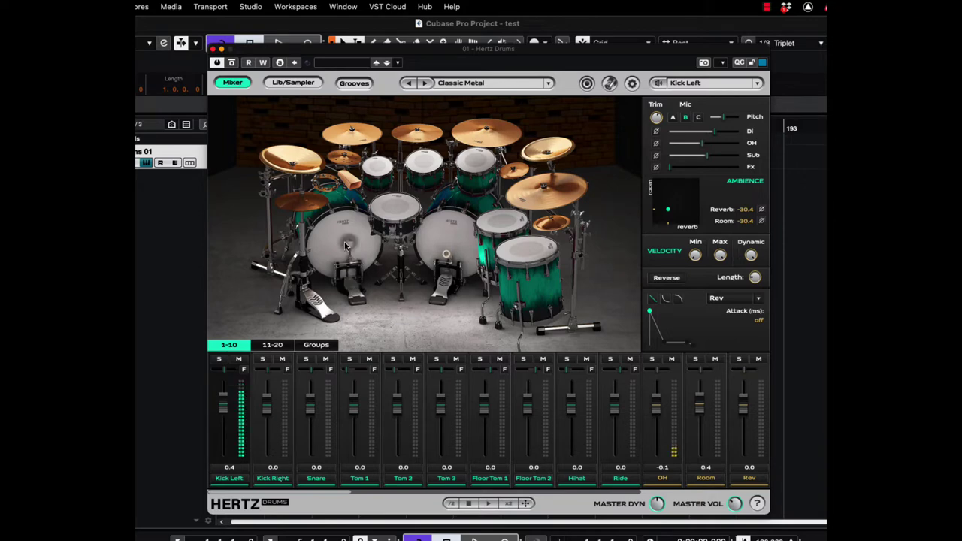
pyautogui.click(346, 250)
pyautogui.click(346, 248)
pyautogui.click(346, 246)
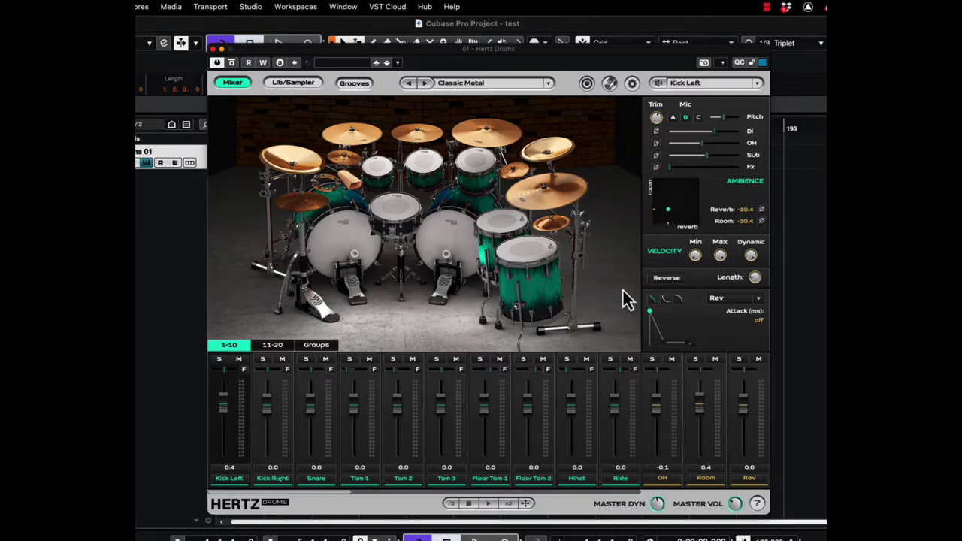
pyautogui.click(667, 278)
pyautogui.click(357, 240)
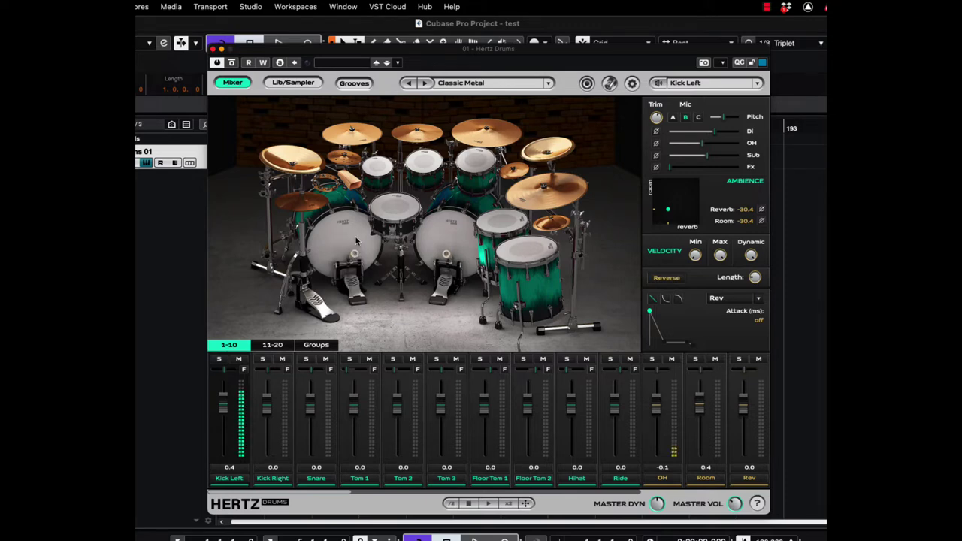
pyautogui.click(357, 240)
pyautogui.click(668, 280)
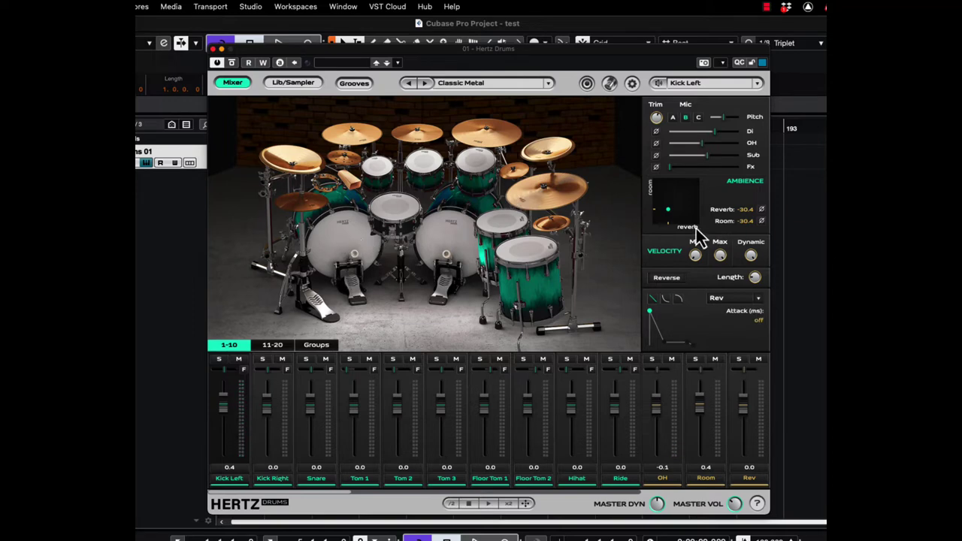
# Step: Add reverb to Kick Left's ambience, set the Rev envelope decay to 2000 ms, and raise sustain
pyautogui.moveTo(668, 211); pyautogui.dragTo(696, 212)
pyautogui.click(345, 244)
pyautogui.moveTo(667, 340); pyautogui.dragTo(694, 342)
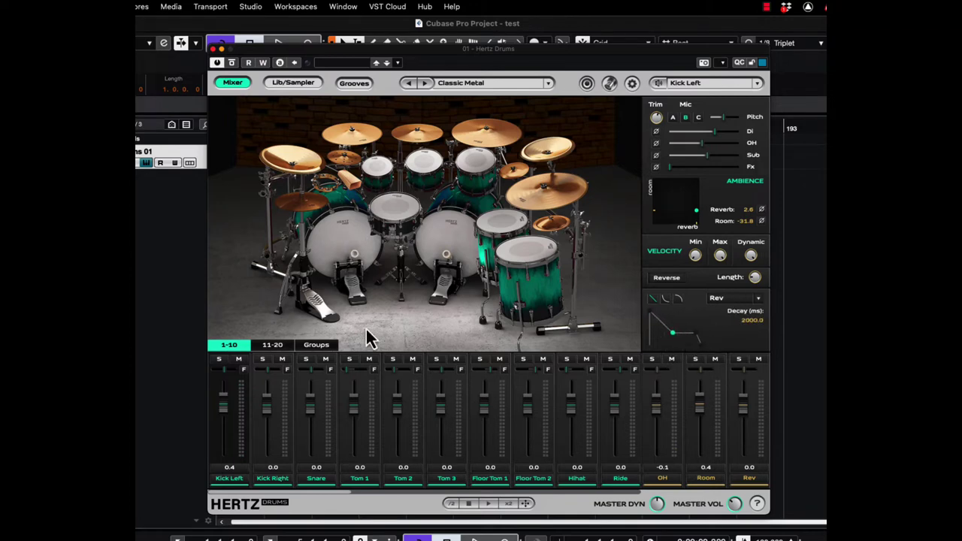
pyautogui.click(354, 253)
pyautogui.moveTo(676, 333)
pyautogui.mouseDown()
pyautogui.moveTo(674, 312)
pyautogui.moveTo(694, 329)
pyautogui.mouseUp()
pyautogui.click(336, 239)
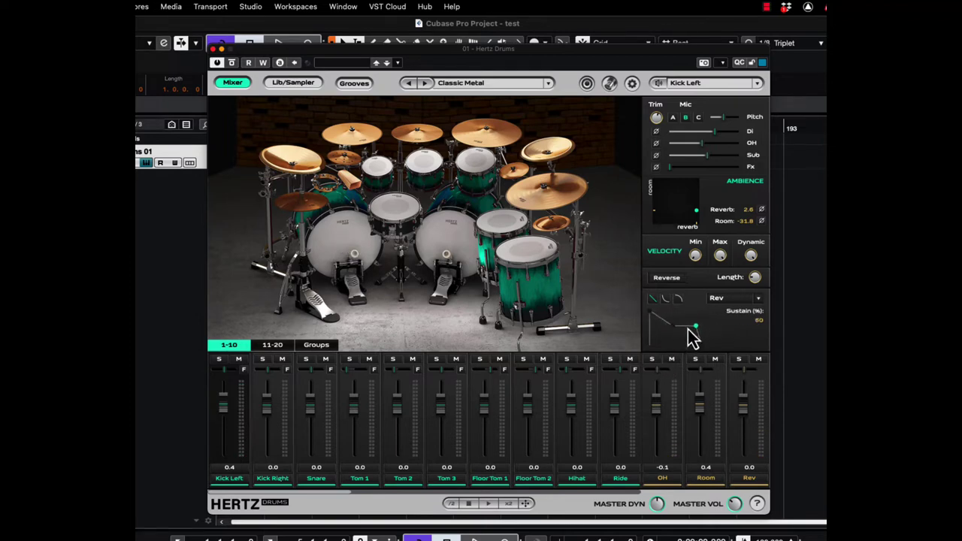
pyautogui.click(340, 249)
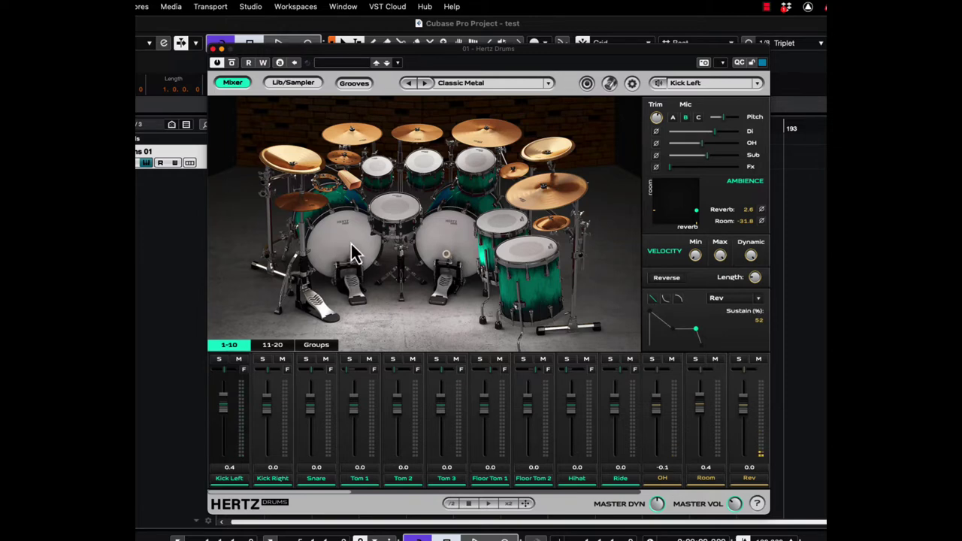
# Step: Extend the Rev release to 2000 ms with a curved shape, sustain pushed to the top
pyautogui.moveTo(702, 343); pyautogui.dragTo(711, 345)
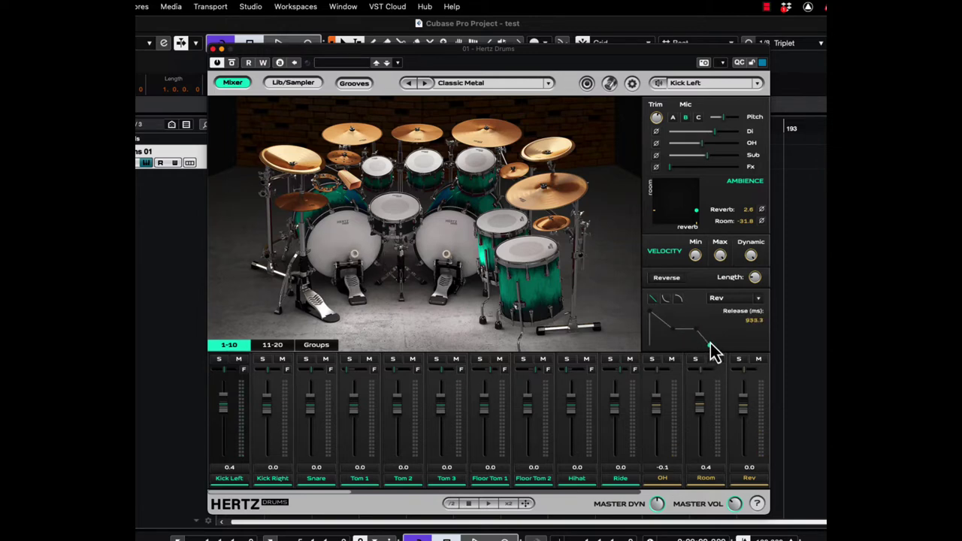
pyautogui.click(355, 264)
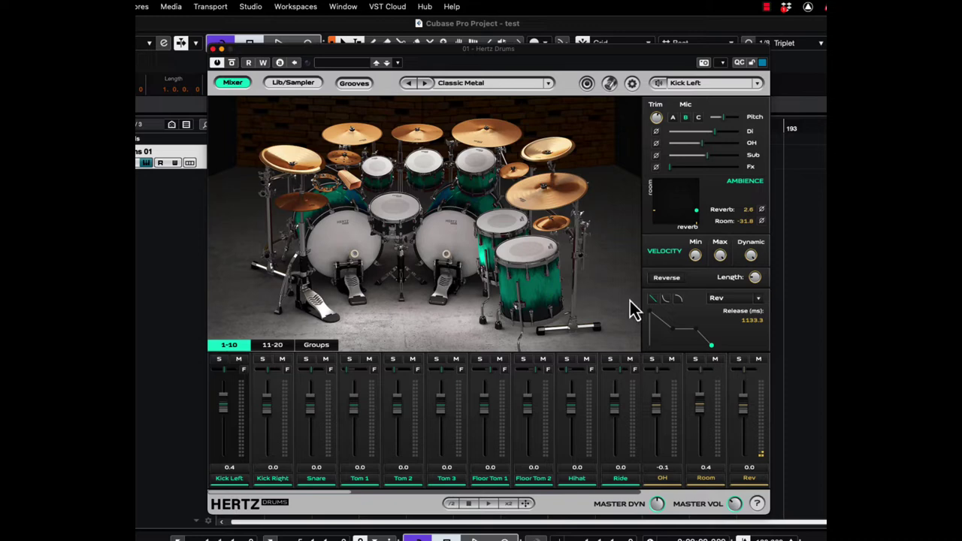
pyautogui.moveTo(712, 347); pyautogui.dragTo(751, 353)
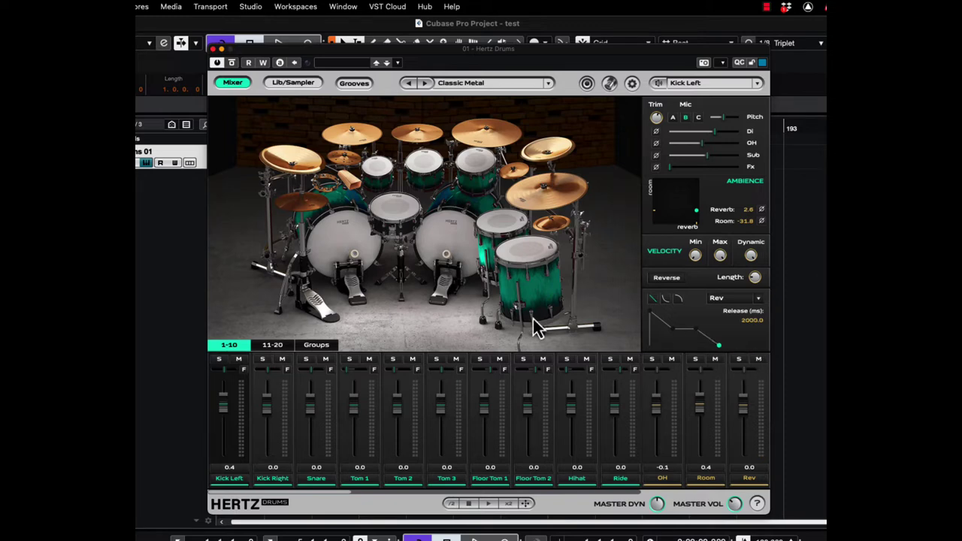
pyautogui.click(361, 250)
pyautogui.moveTo(698, 328); pyautogui.dragTo(696, 310)
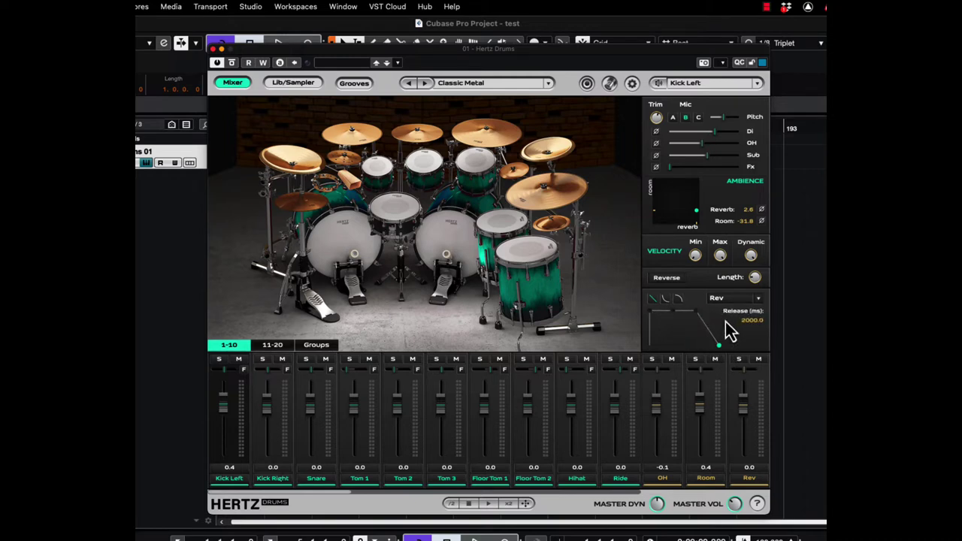
pyautogui.click(346, 251)
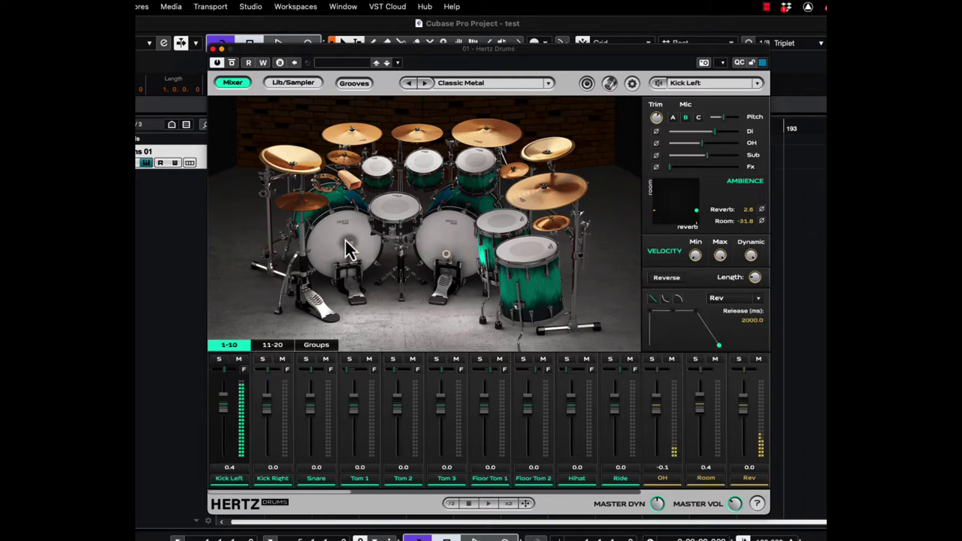
pyautogui.click(345, 241)
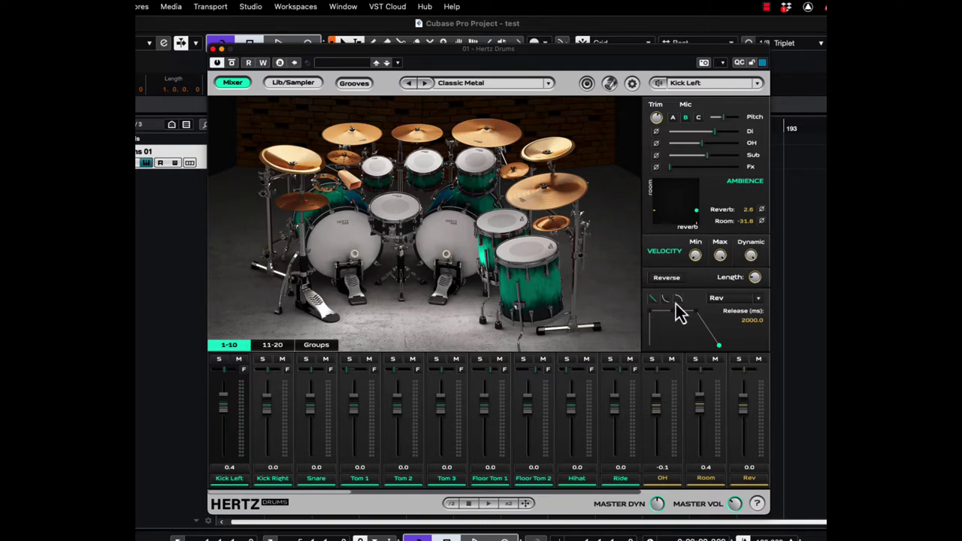
pyautogui.click(679, 300)
pyautogui.click(323, 233)
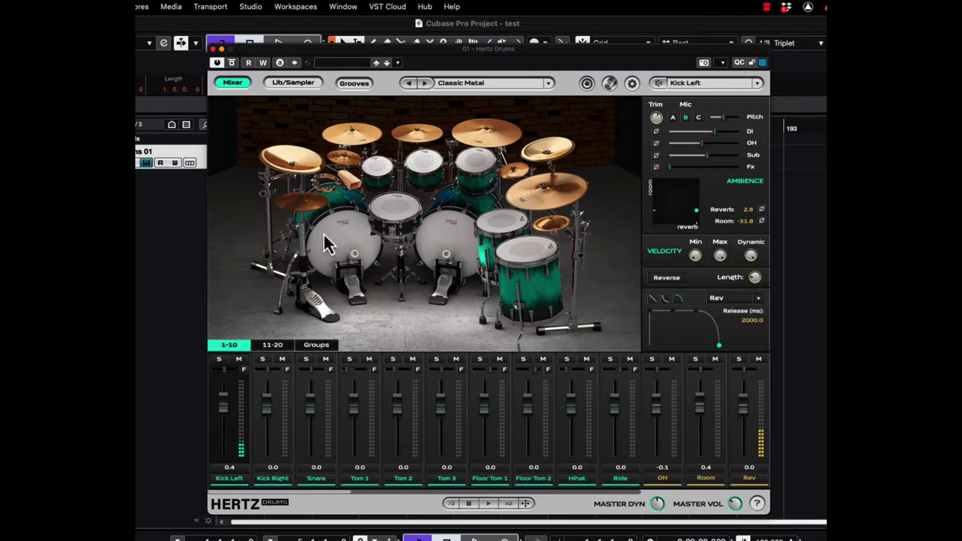
pyautogui.click(335, 235)
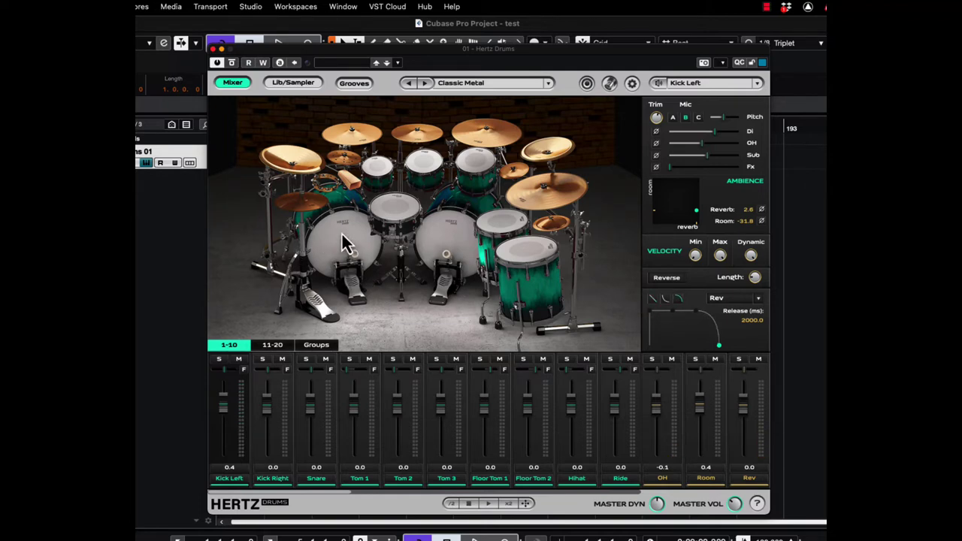
# Step: Lower the Rev sustain to 70% and pull the ambience reverb down to -32.5
pyautogui.click(759, 298)
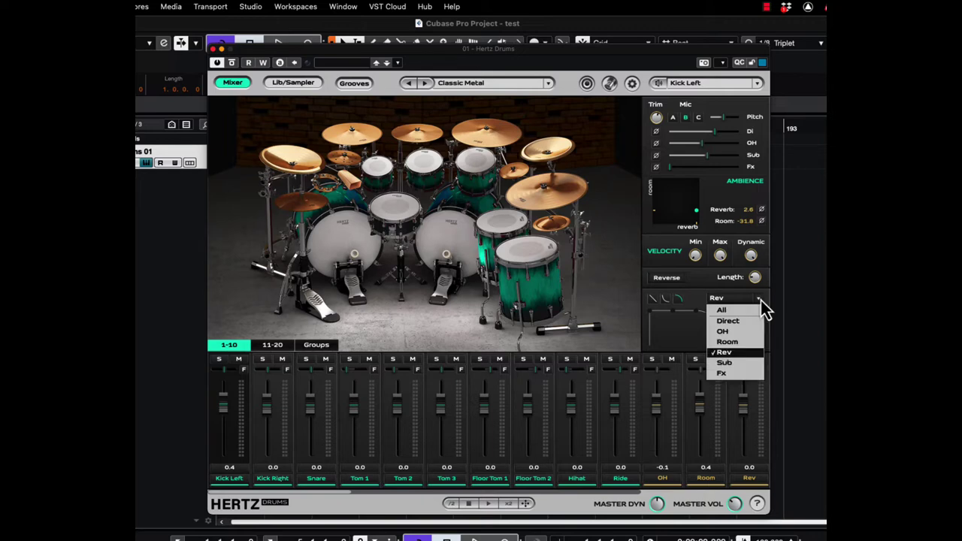
pyautogui.click(659, 335)
pyautogui.click(337, 232)
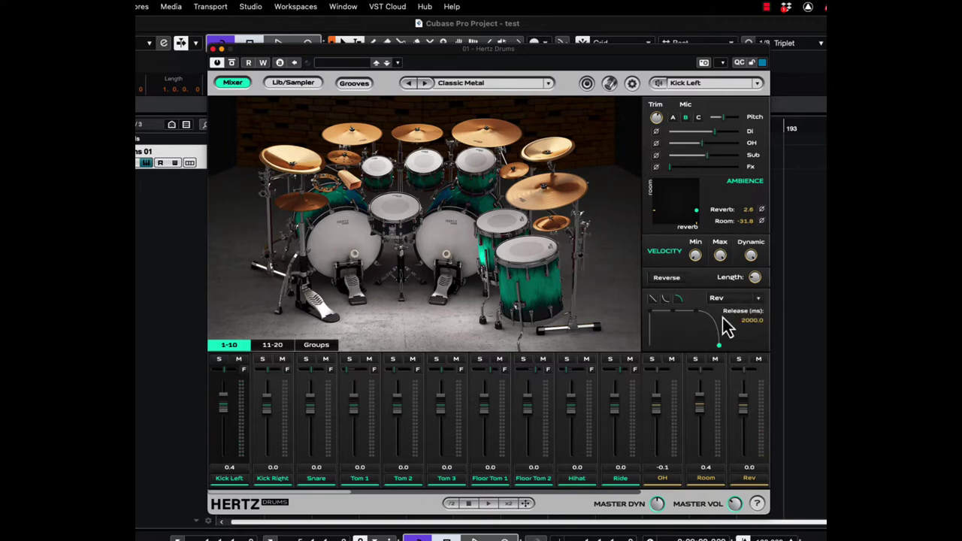
pyautogui.moveTo(695, 311); pyautogui.dragTo(695, 322)
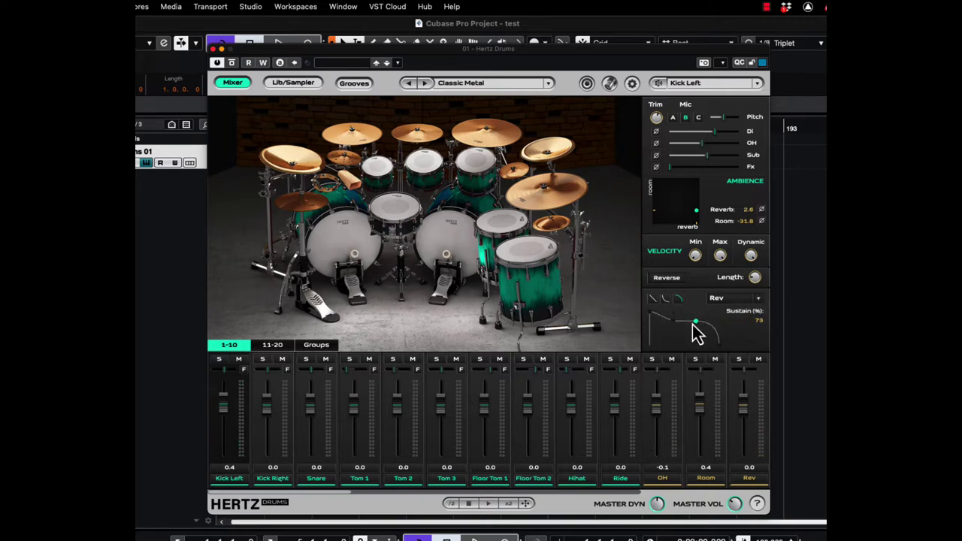
pyautogui.click(363, 255)
pyautogui.moveTo(698, 213); pyautogui.dragTo(663, 213)
# Step: Check the Room, Fx and Sub mic envelopes, return to Rev, and audition the kick
pyautogui.click(760, 298)
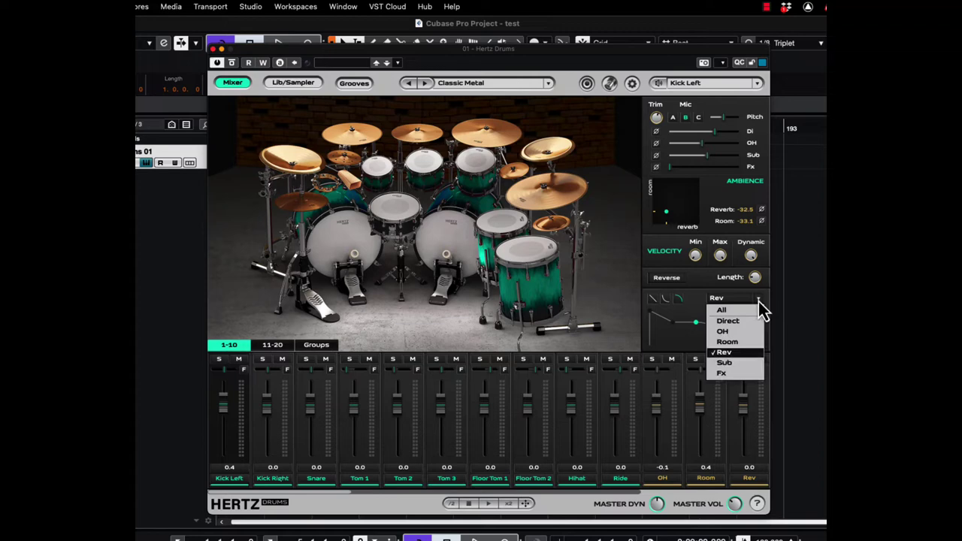
pyautogui.click(740, 343)
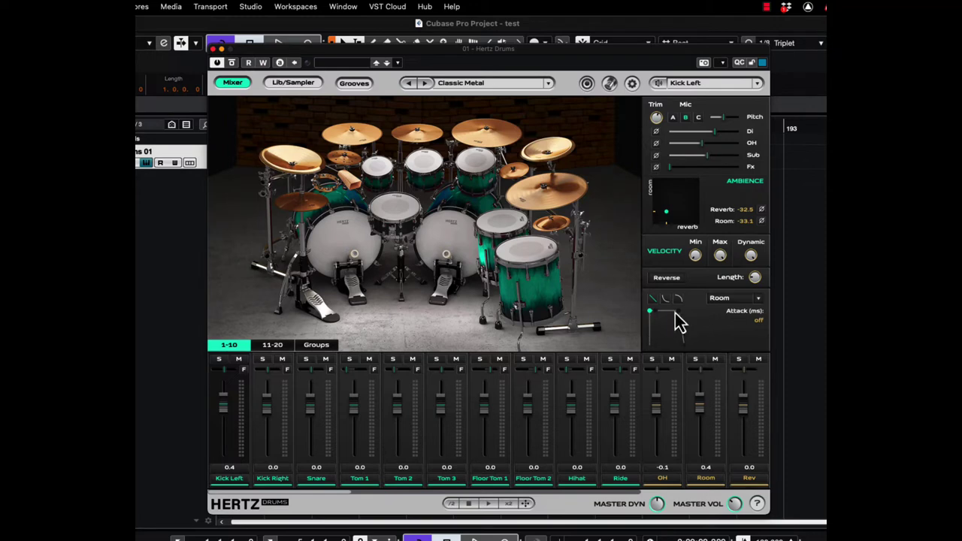
pyautogui.click(757, 300)
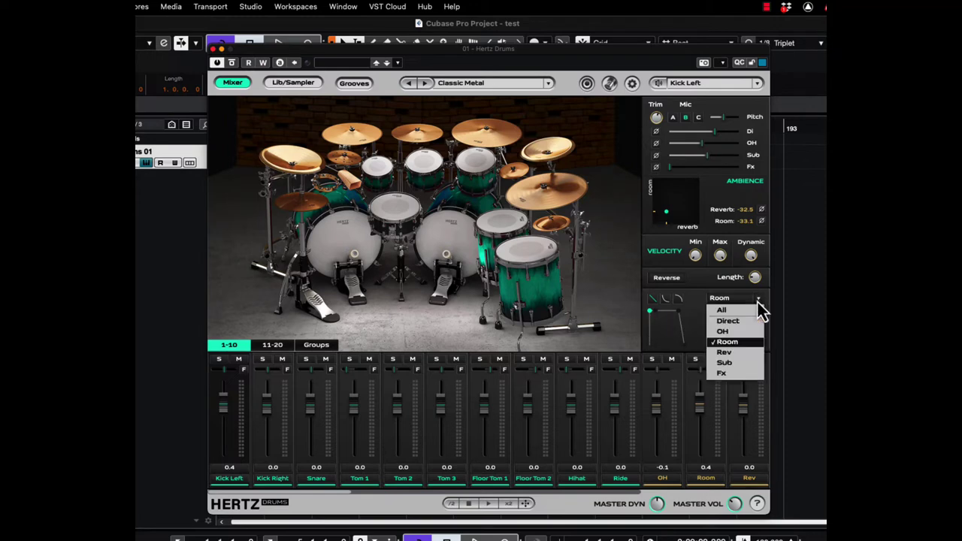
pyautogui.click(741, 374)
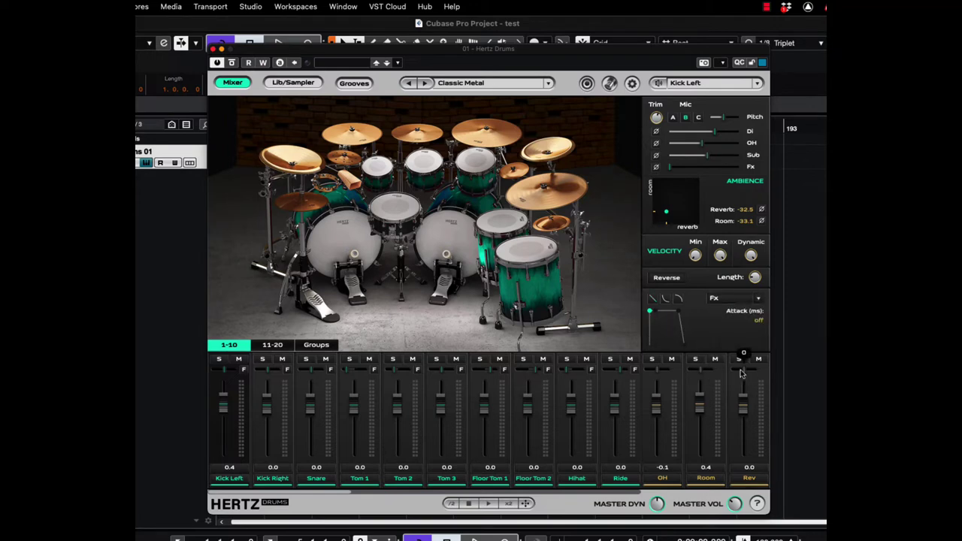
pyautogui.click(758, 303)
pyautogui.click(745, 365)
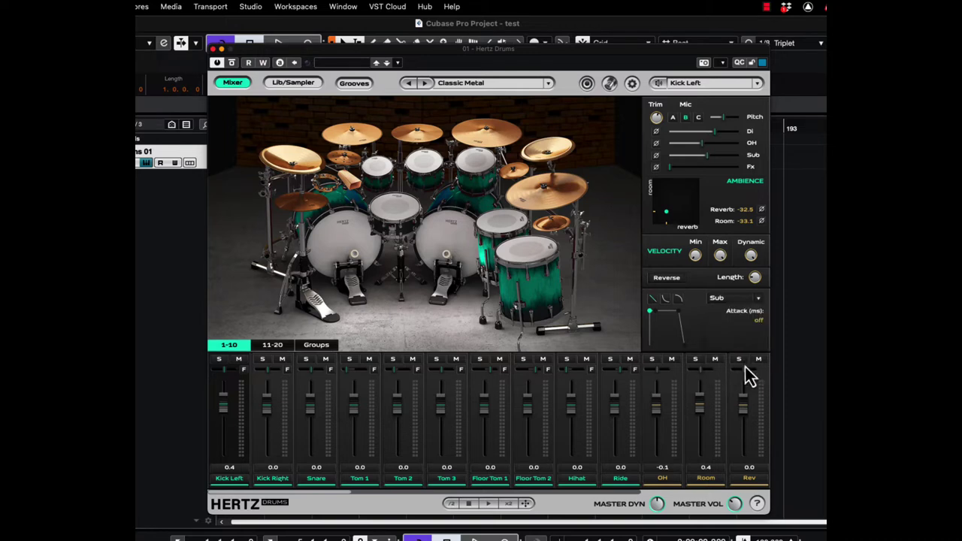
pyautogui.click(758, 305)
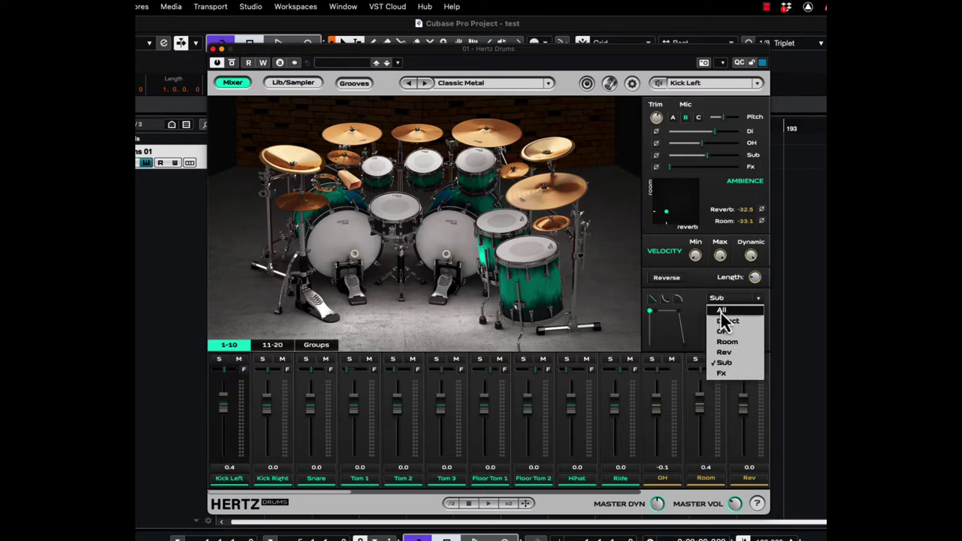
pyautogui.click(739, 354)
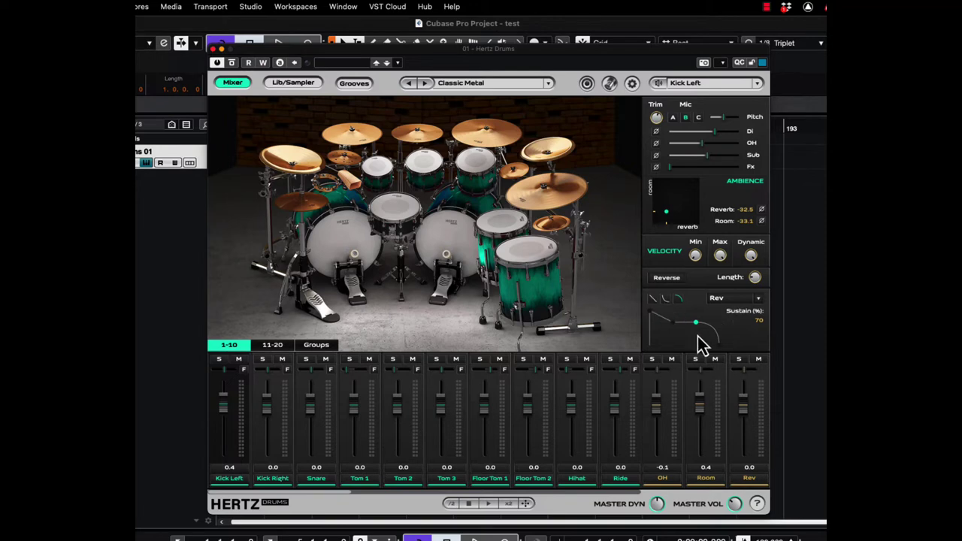
pyautogui.click(340, 242)
pyautogui.click(339, 242)
pyautogui.click(339, 242)
pyautogui.click(339, 242)
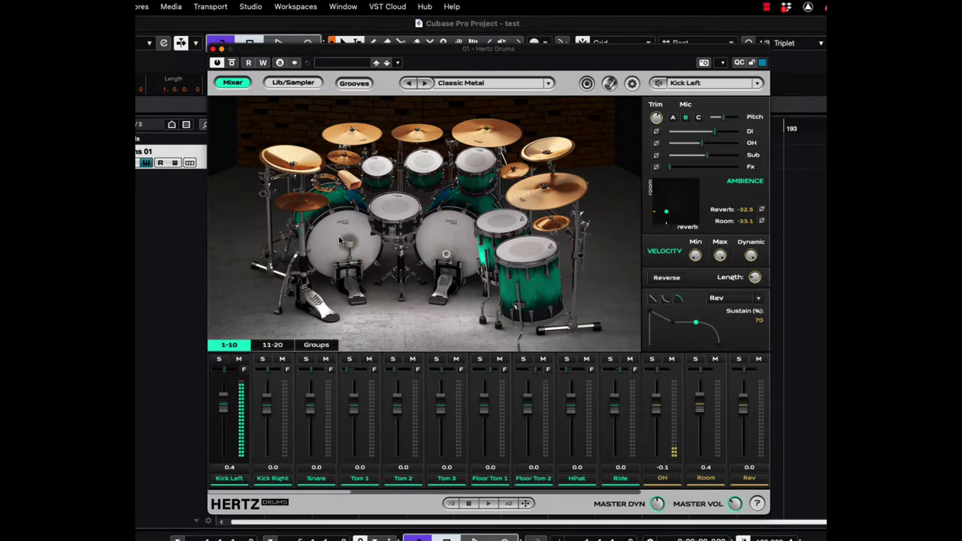
pyautogui.click(339, 242)
# Step: Select the snare and set its Rev envelope release to 2000 ms and sustain to 98%
pyautogui.click(389, 214)
pyautogui.click(396, 214)
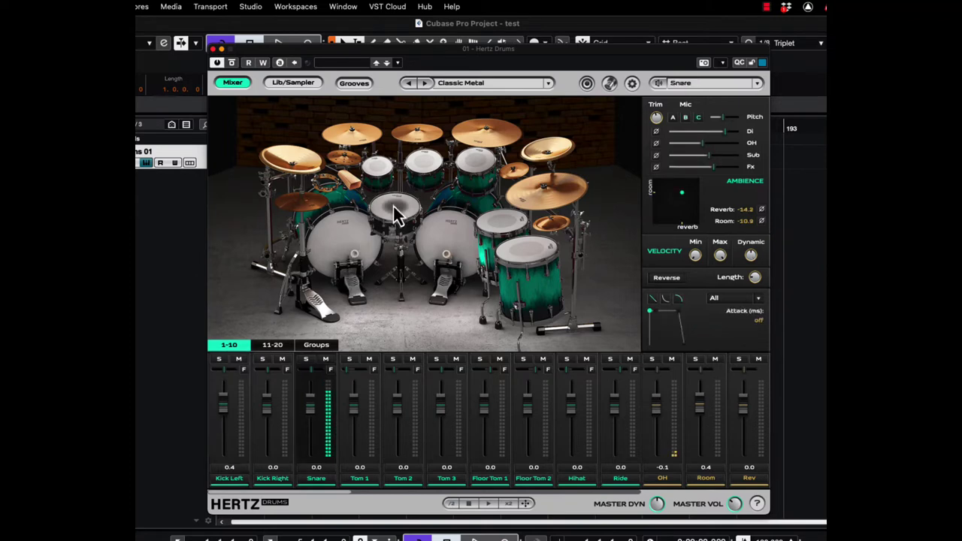
pyautogui.click(394, 212)
pyautogui.click(396, 214)
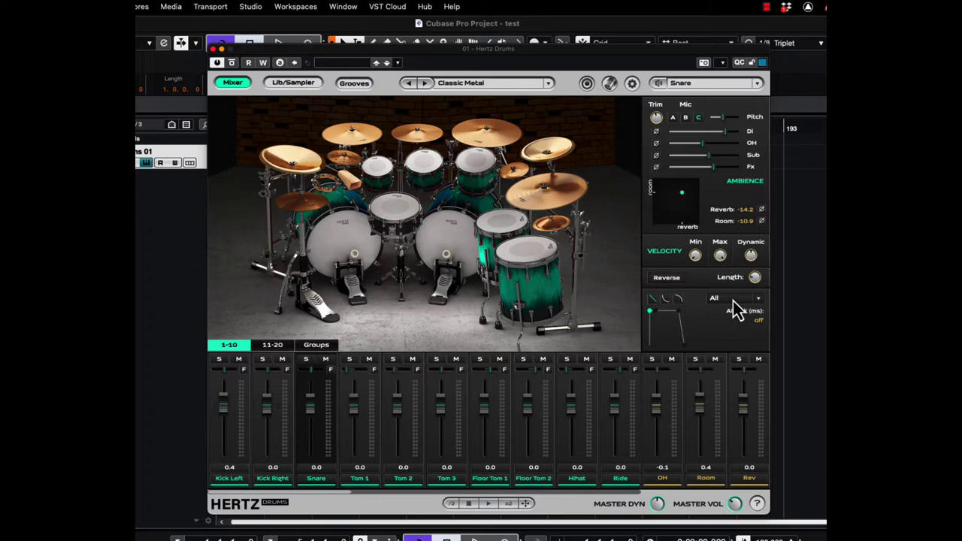
pyautogui.click(756, 301)
pyautogui.click(742, 352)
pyautogui.moveTo(678, 361); pyautogui.dragTo(714, 353)
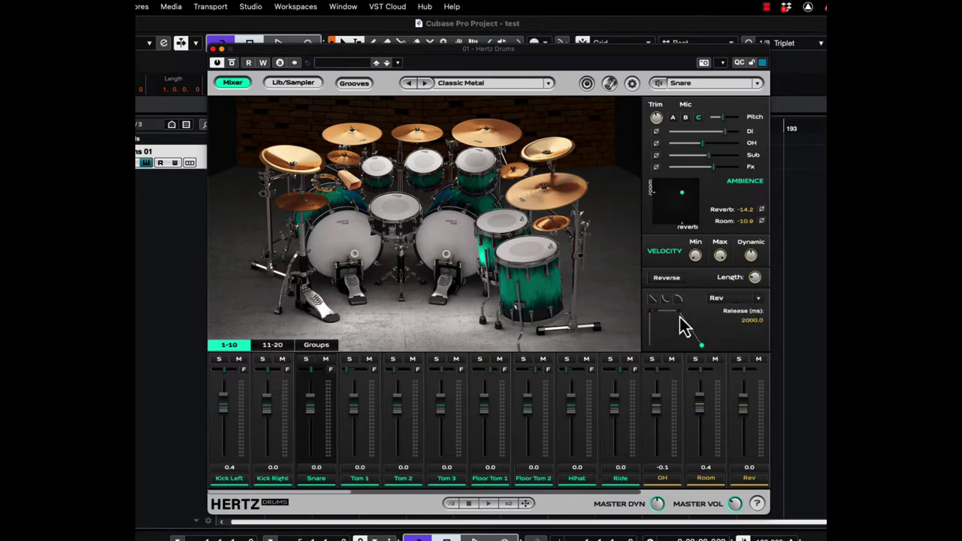
pyautogui.moveTo(678, 315)
pyautogui.mouseDown()
pyautogui.moveTo(689, 313)
pyautogui.moveTo(678, 313)
pyautogui.mouseUp()
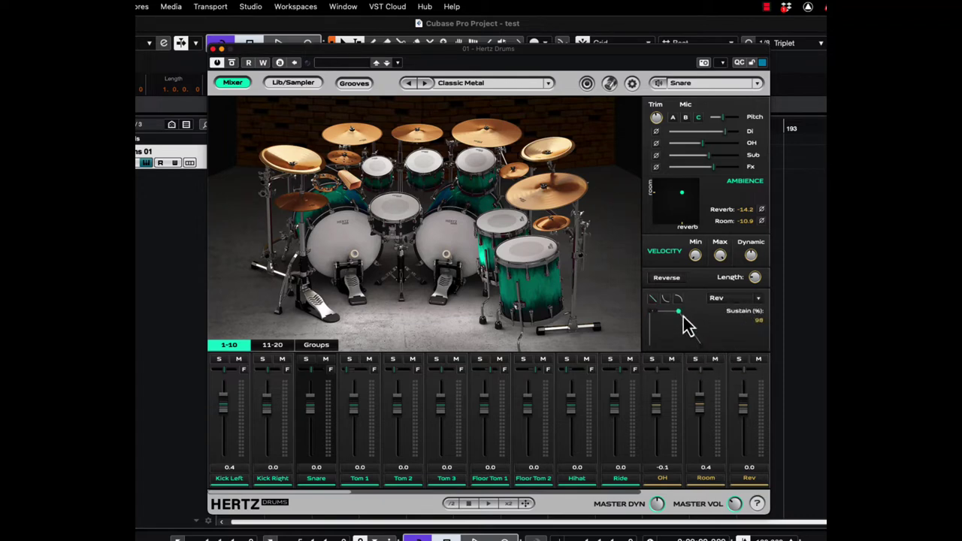
pyautogui.click(398, 220)
# Step: Audition the snare several times to hear the new reverb envelope
pyautogui.moveTo(727, 139)
pyautogui.click(387, 217)
pyautogui.click(387, 218)
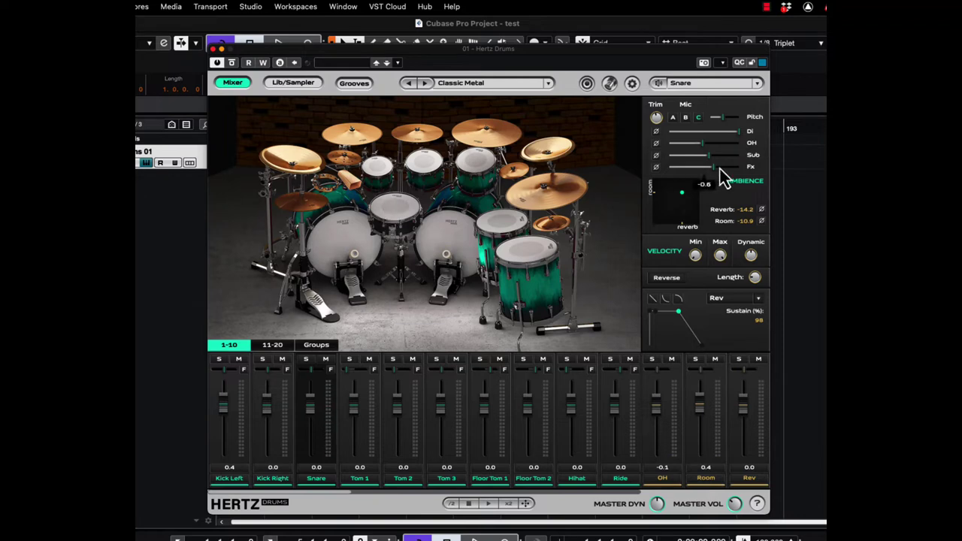
pyautogui.moveTo(713, 154)
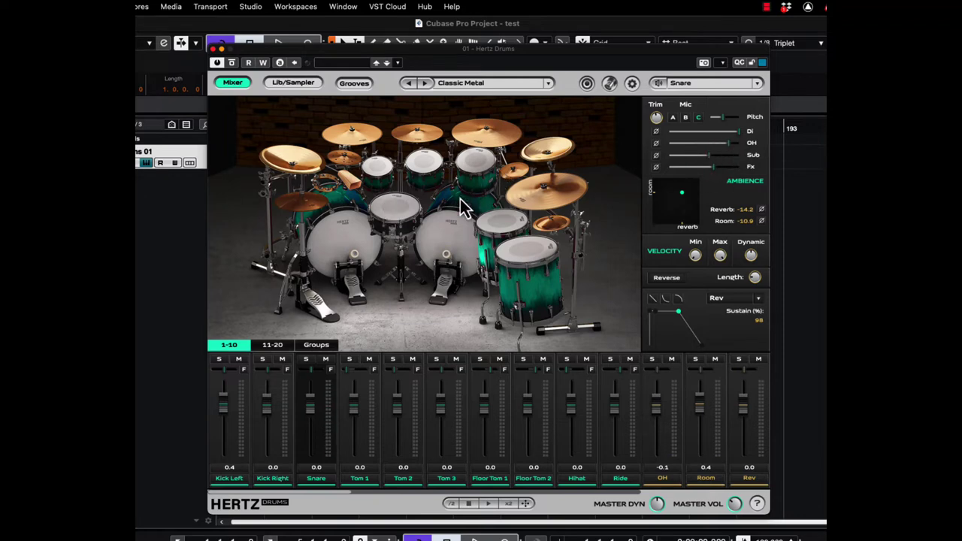
pyautogui.click(395, 208)
pyautogui.click(396, 207)
pyautogui.click(396, 207)
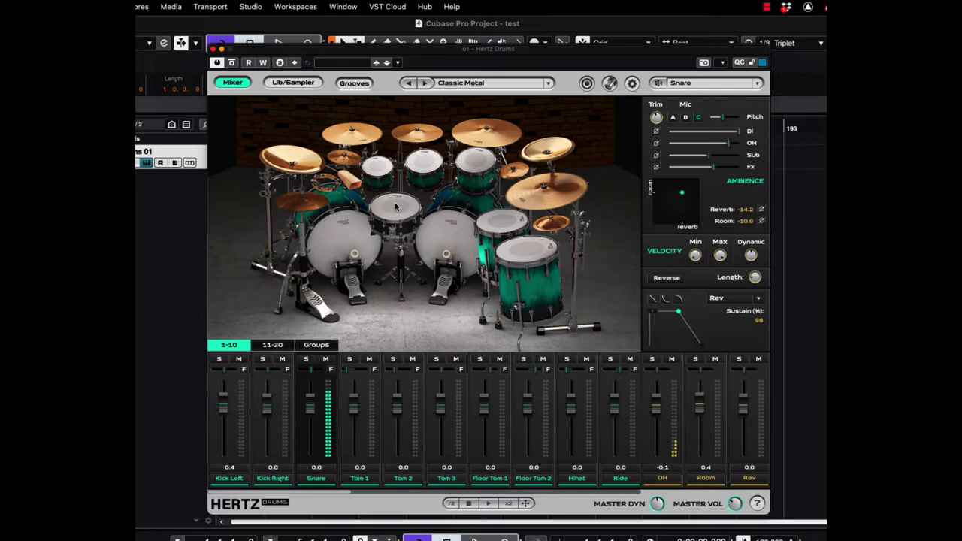
pyautogui.click(396, 206)
# Step: Adjust the snare's Fx level, then lower its Sub mic level to mid
pyautogui.moveTo(671, 162)
pyautogui.moveTo(715, 167)
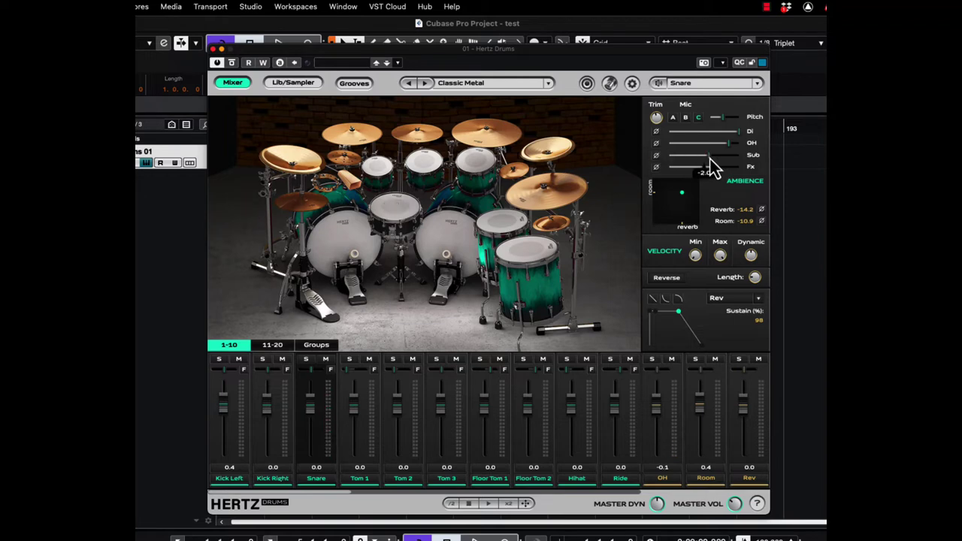
pyautogui.click(395, 211)
pyautogui.click(396, 211)
pyautogui.click(393, 215)
pyautogui.click(388, 217)
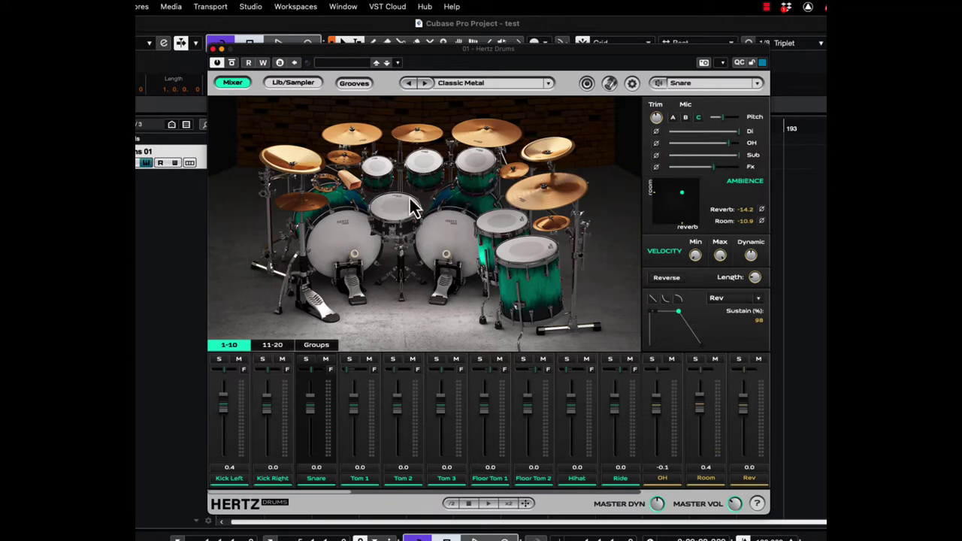
pyautogui.click(393, 210)
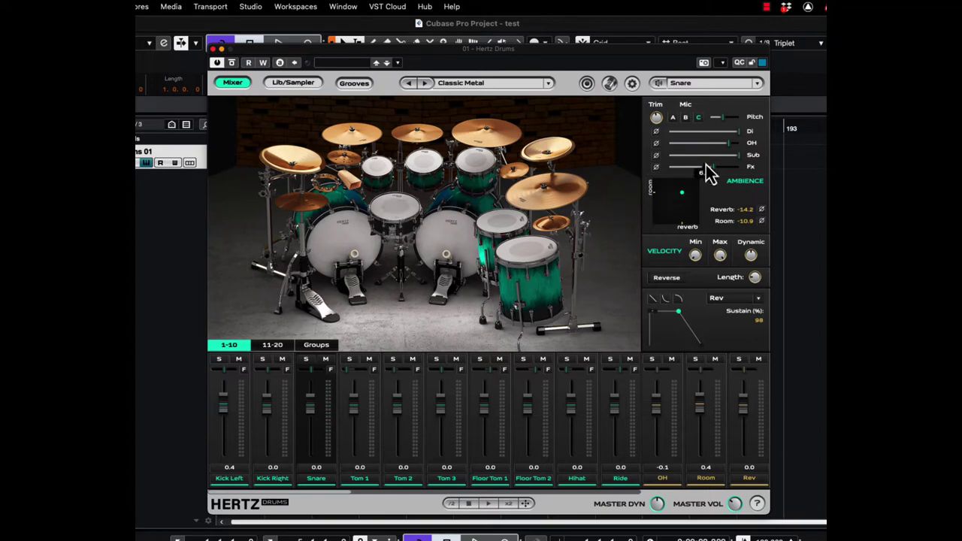
pyautogui.moveTo(736, 156); pyautogui.dragTo(703, 157)
pyautogui.click(390, 211)
pyautogui.click(393, 221)
pyautogui.click(393, 221)
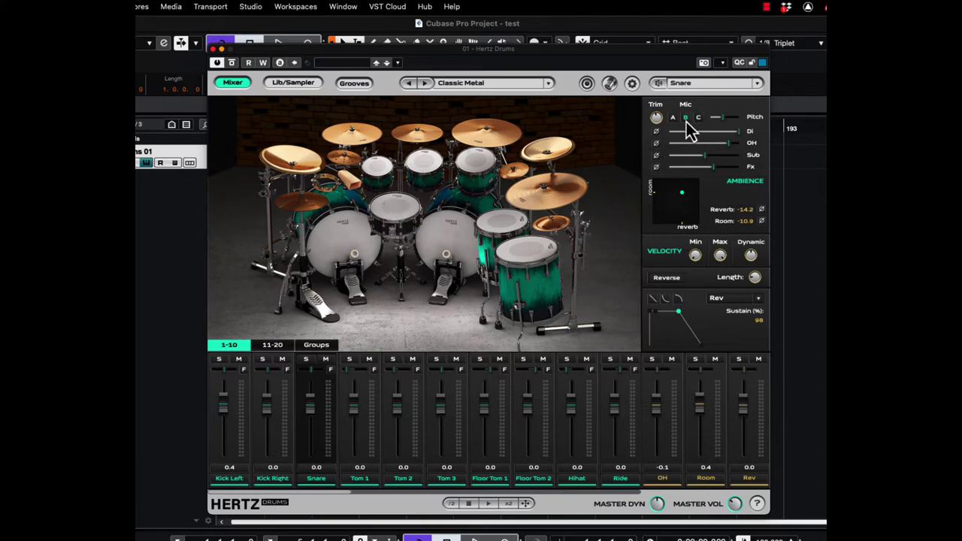
pyautogui.click(395, 211)
pyautogui.click(395, 211)
pyautogui.click(674, 119)
pyautogui.click(399, 216)
pyautogui.click(398, 213)
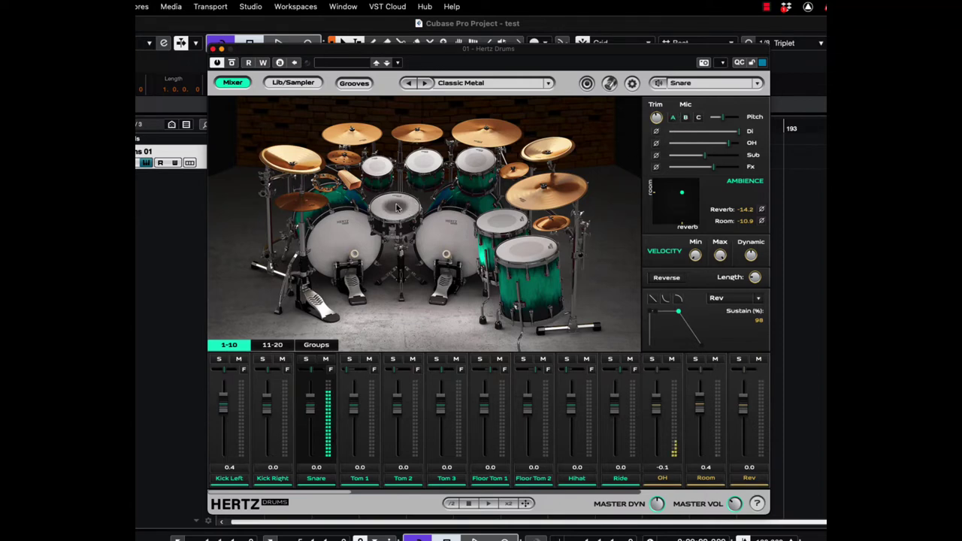
pyautogui.click(396, 207)
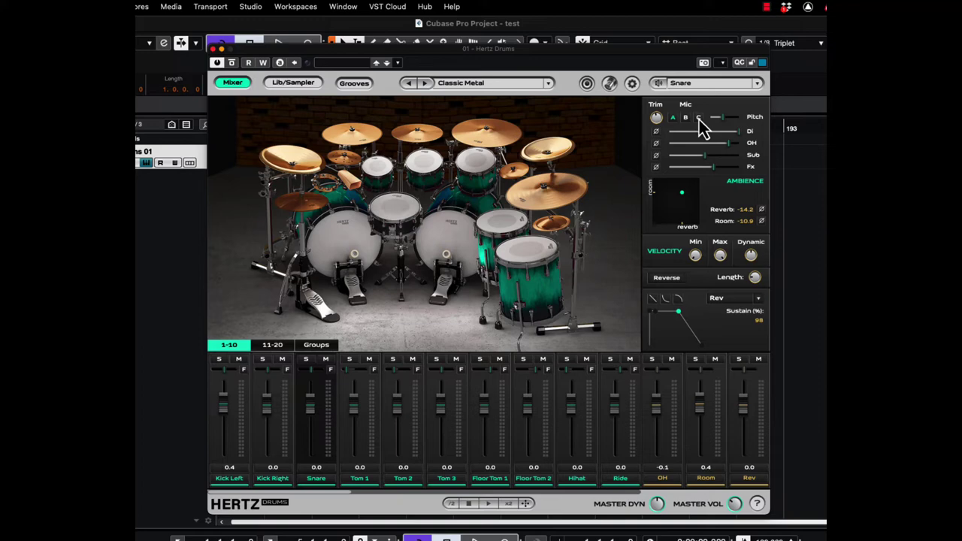
pyautogui.click(395, 210)
# Step: During playback, raise Kick Right to 0.5 and the Kicks group to 2.8, then stop
pyautogui.click(145, 25)
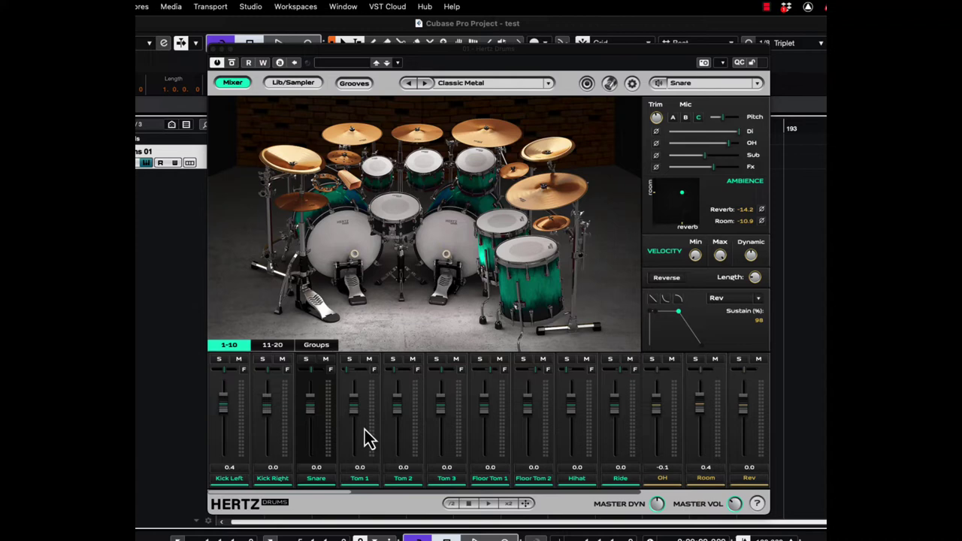
pyautogui.press('space')
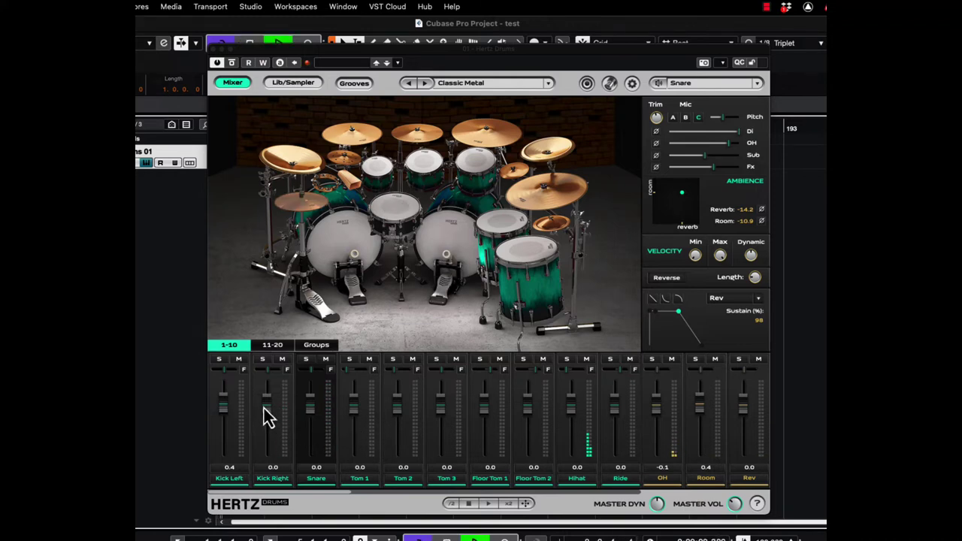
pyautogui.scroll(1, 264, 408)
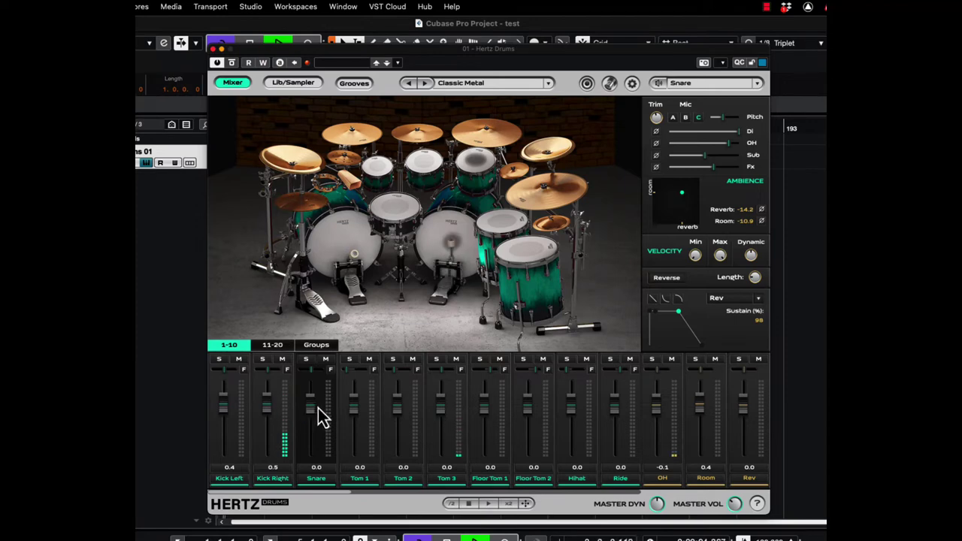
pyautogui.click(316, 345)
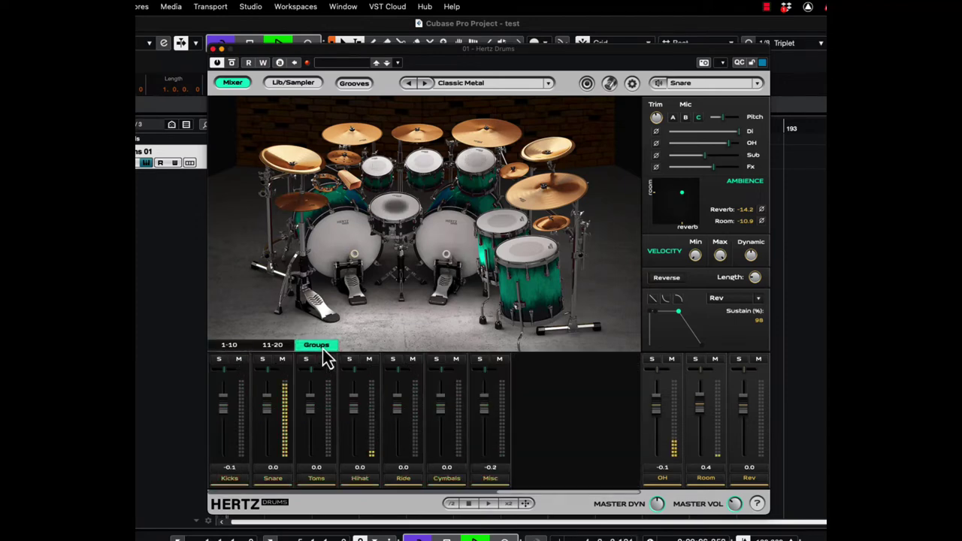
pyautogui.moveTo(221, 410); pyautogui.dragTo(220, 398)
pyautogui.scroll(-1, 219, 397)
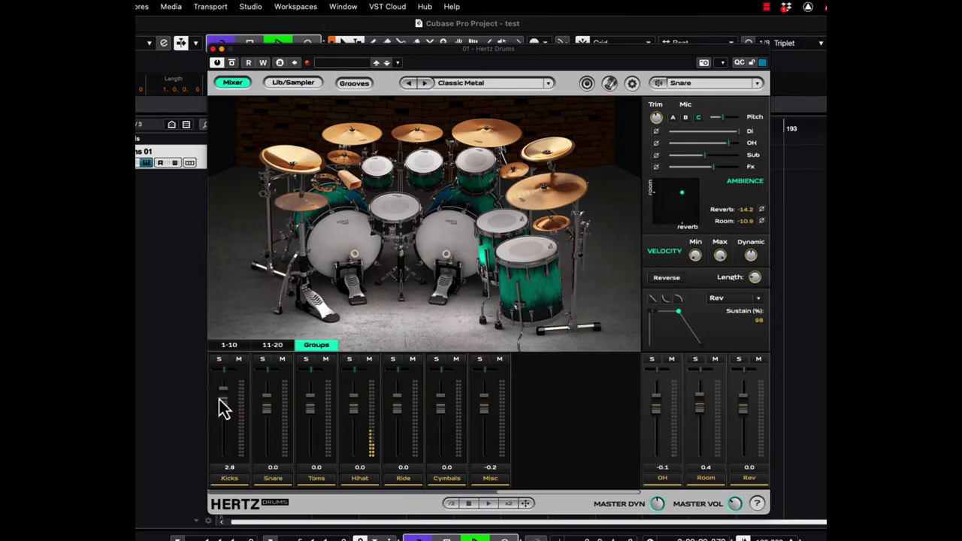
pyautogui.click(226, 346)
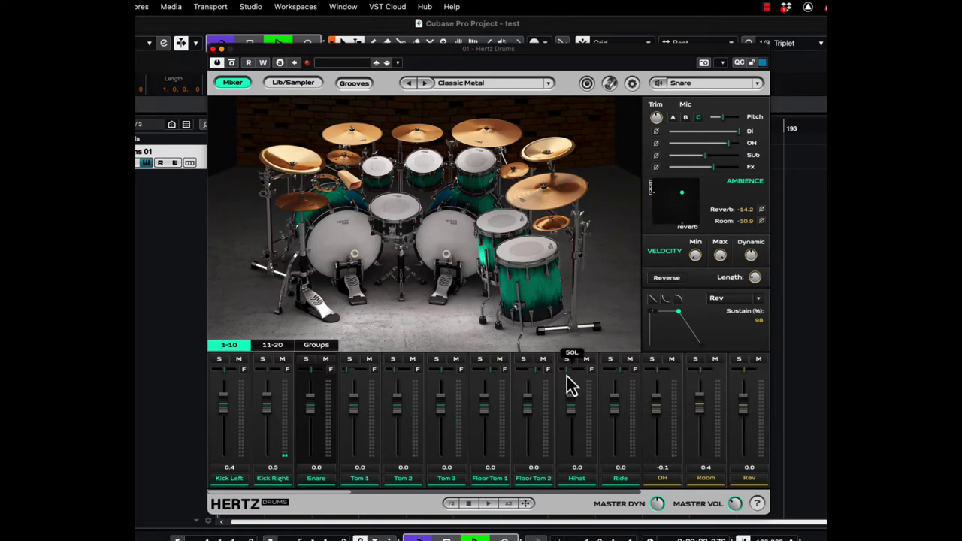
pyautogui.press('space')
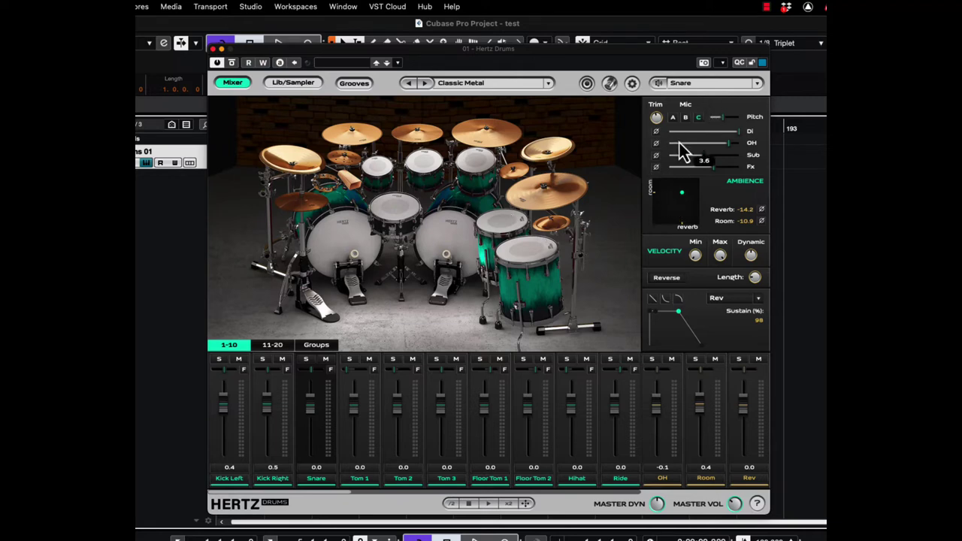
# Step: Strike the kicks, snare, rack tom, Tom 3 and floor toms, ending on Floor Tom 2
pyautogui.click(351, 245)
pyautogui.click(397, 214)
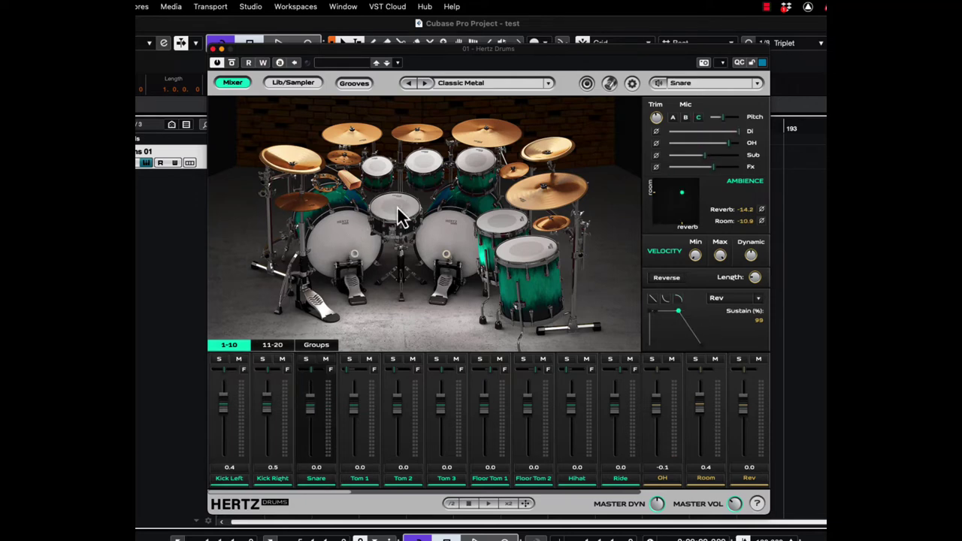
pyautogui.click(451, 242)
pyautogui.click(379, 178)
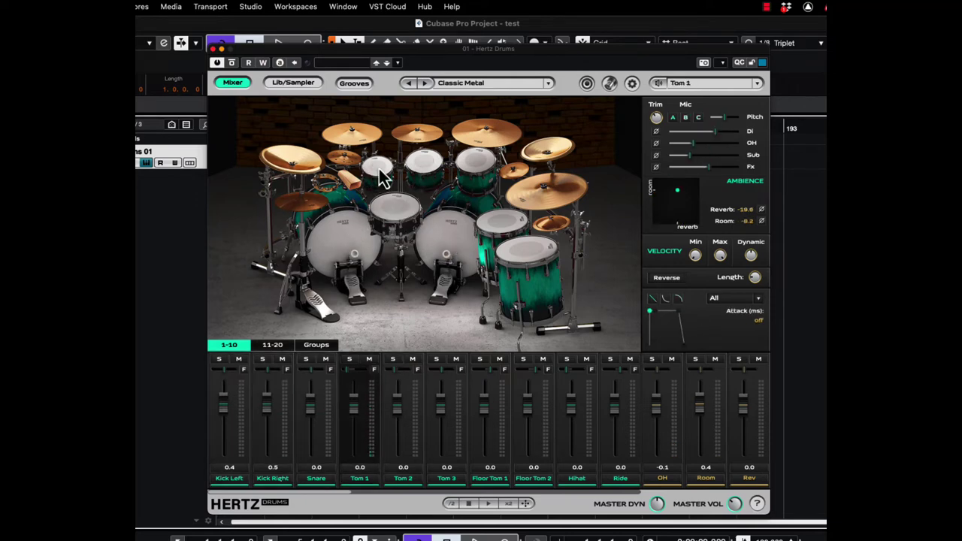
pyautogui.click(480, 166)
pyautogui.click(499, 223)
pyautogui.click(523, 259)
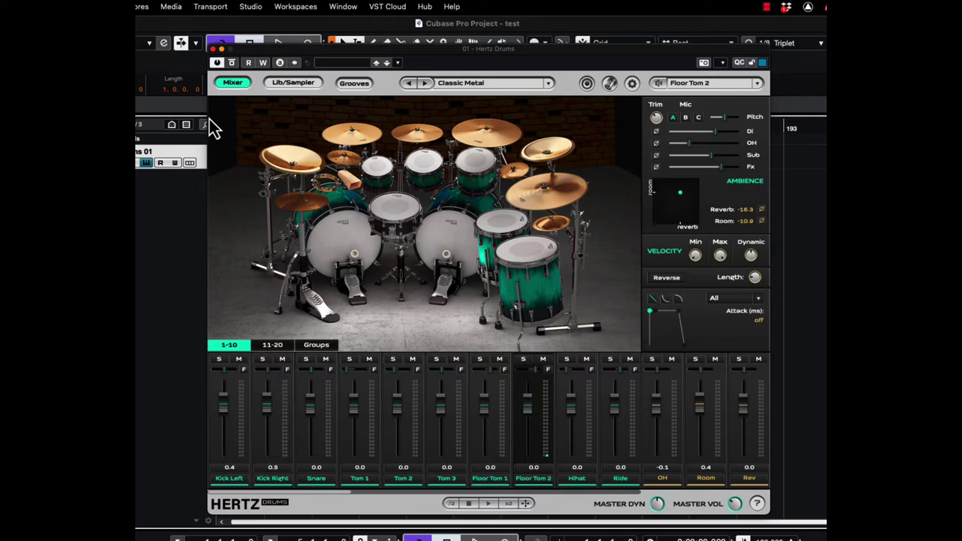
# Step: Show the Lib/Sampler view with the snare selected to list its Mic C samples
pyautogui.click(293, 84)
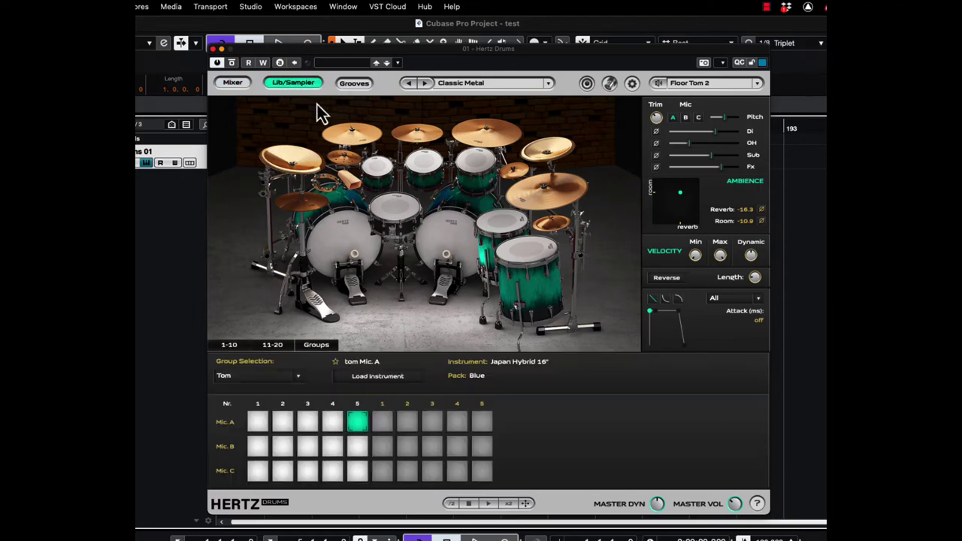
pyautogui.click(397, 214)
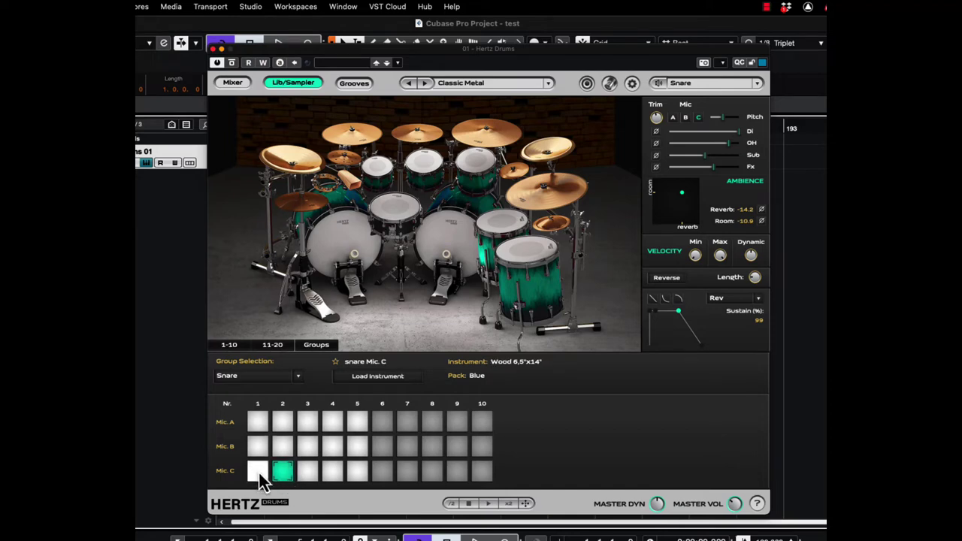
# Step: Try the first Mic C snare sample, then audition and load the second Mic A sample
pyautogui.click(258, 471)
pyautogui.click(282, 423)
pyautogui.click(283, 472)
pyautogui.click(275, 424)
pyautogui.click(281, 421)
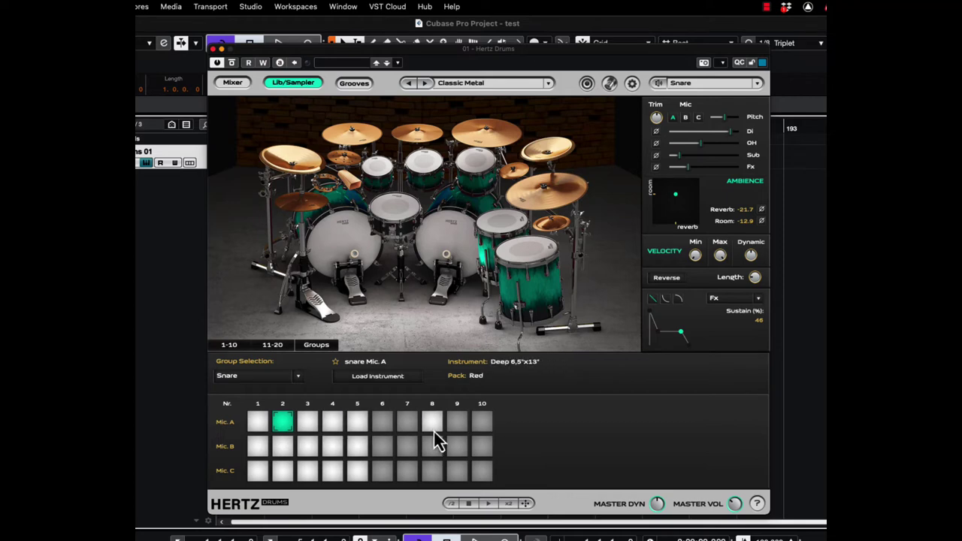
# Step: Audition Tom 1's Mic A, B and C samples, keep the first Mic A one, then select Crash 1
pyautogui.click(377, 172)
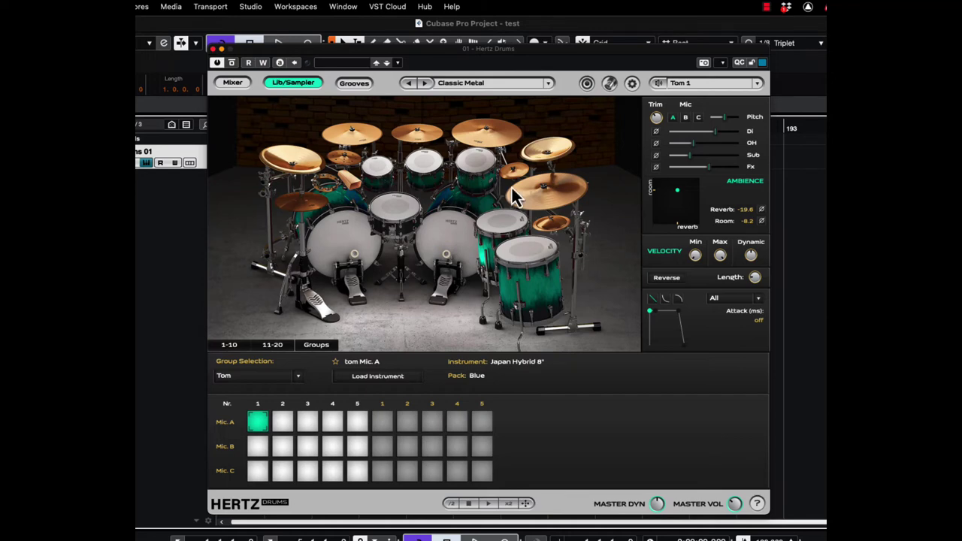
pyautogui.click(260, 475)
pyautogui.click(270, 448)
pyautogui.click(259, 419)
pyautogui.click(260, 471)
pyautogui.click(286, 423)
pyautogui.click(288, 423)
pyautogui.click(258, 446)
pyautogui.click(284, 446)
pyautogui.click(256, 423)
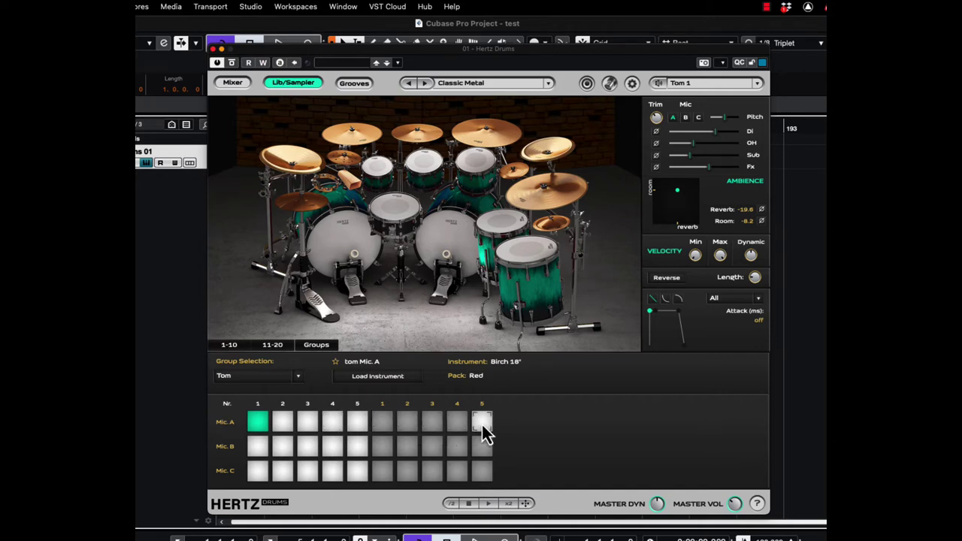
pyautogui.click(349, 139)
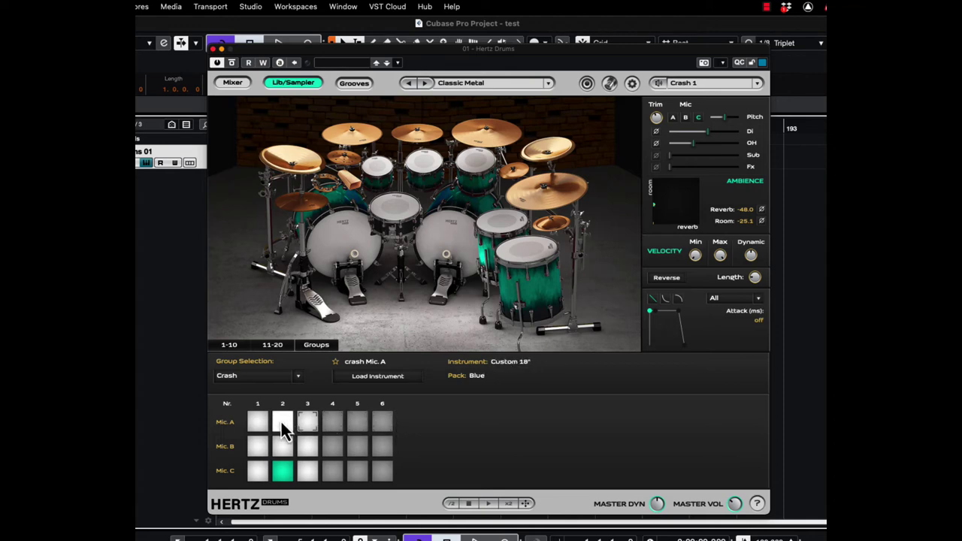
# Step: Select Crash 2 to see its samples, then the Hihat with its Byzance 14" mic B sample
pyautogui.click(409, 154)
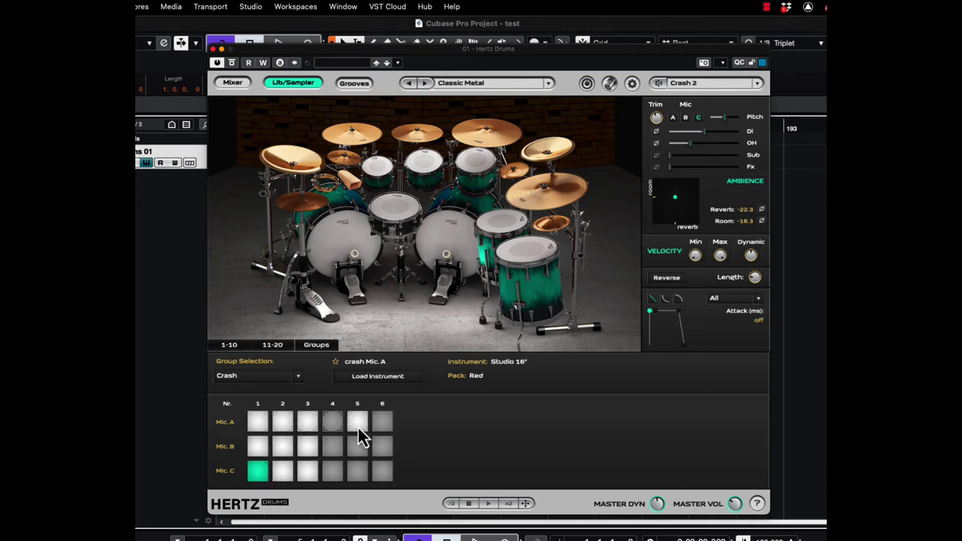
pyautogui.click(313, 218)
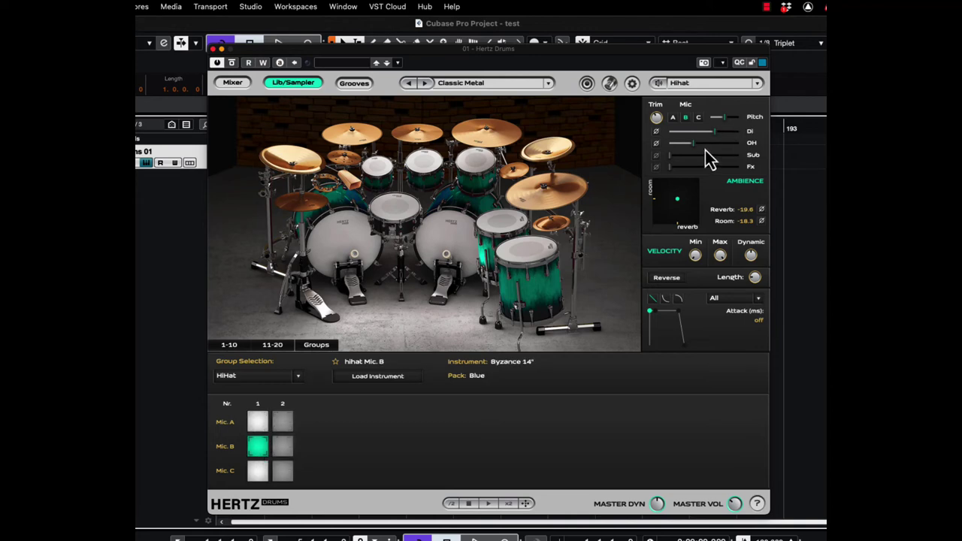
pyautogui.moveTo(665, 147)
pyautogui.moveTo(741, 156)
# Step: Show the MIDI grooves page, start playback and play the four hi-hat beat grooves
pyautogui.click(355, 87)
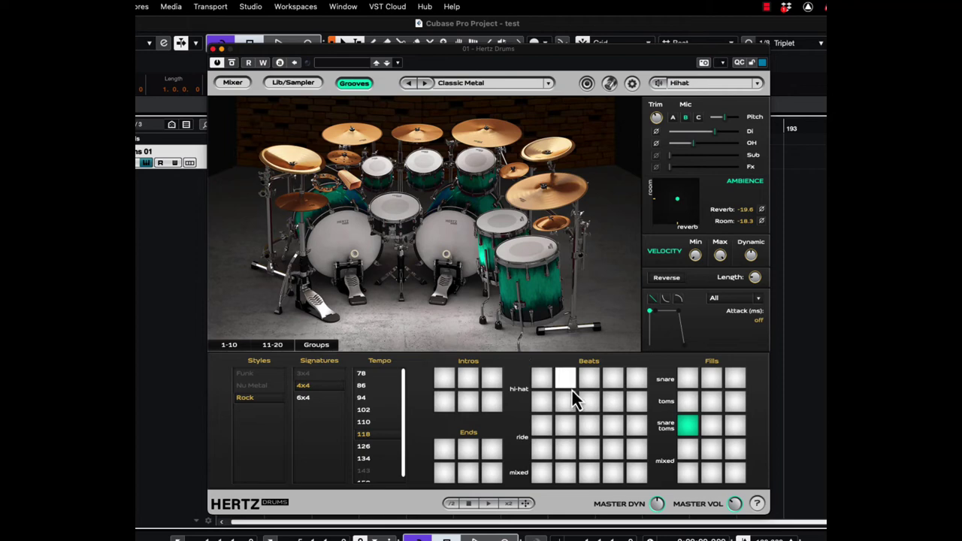
pyautogui.moveTo(534, 50); pyautogui.dragTo(538, 42)
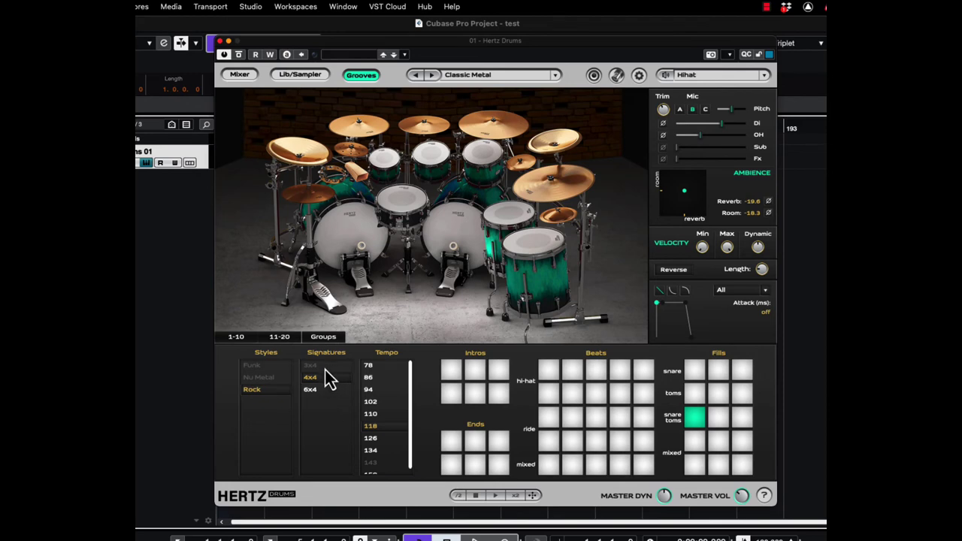
pyautogui.click(495, 495)
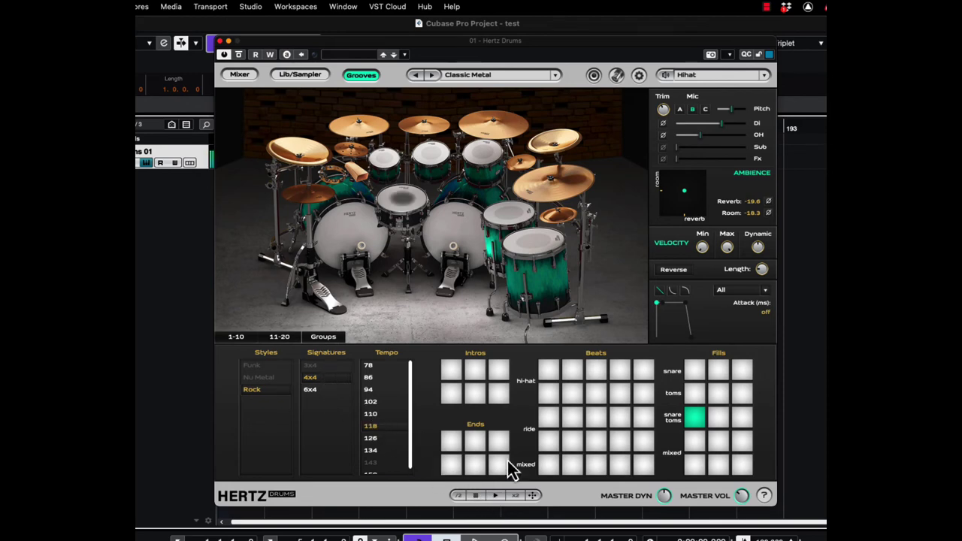
pyautogui.click(548, 374)
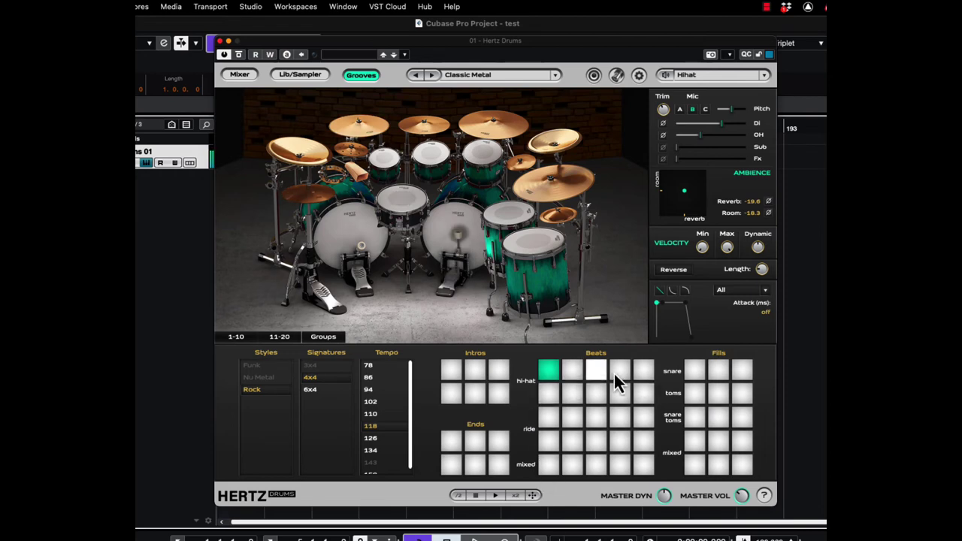
pyautogui.click(572, 372)
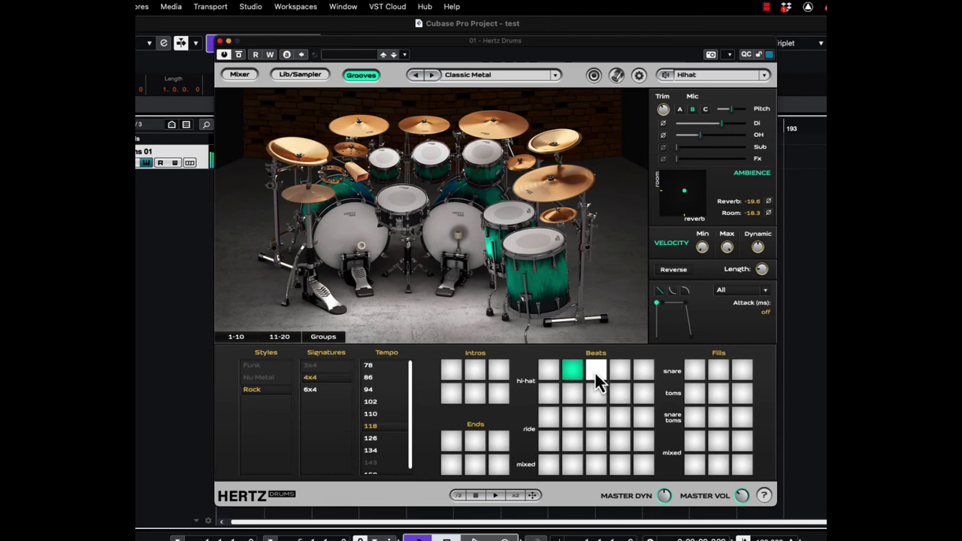
pyautogui.click(595, 372)
pyautogui.click(617, 371)
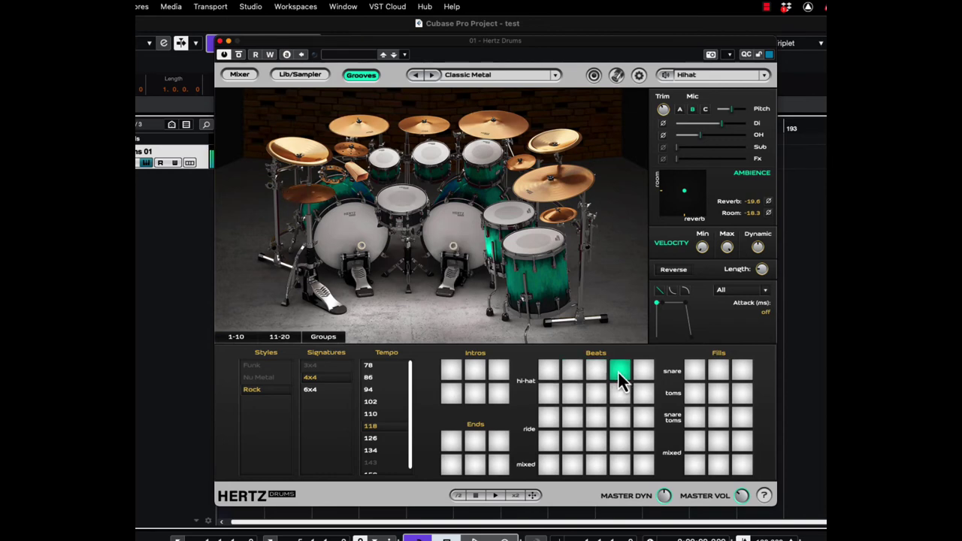
# Step: Audition the snare, toms, snare-and-toms and mixed fills, then the first intro and ending
pyautogui.click(693, 369)
pyautogui.click(717, 371)
pyautogui.click(688, 394)
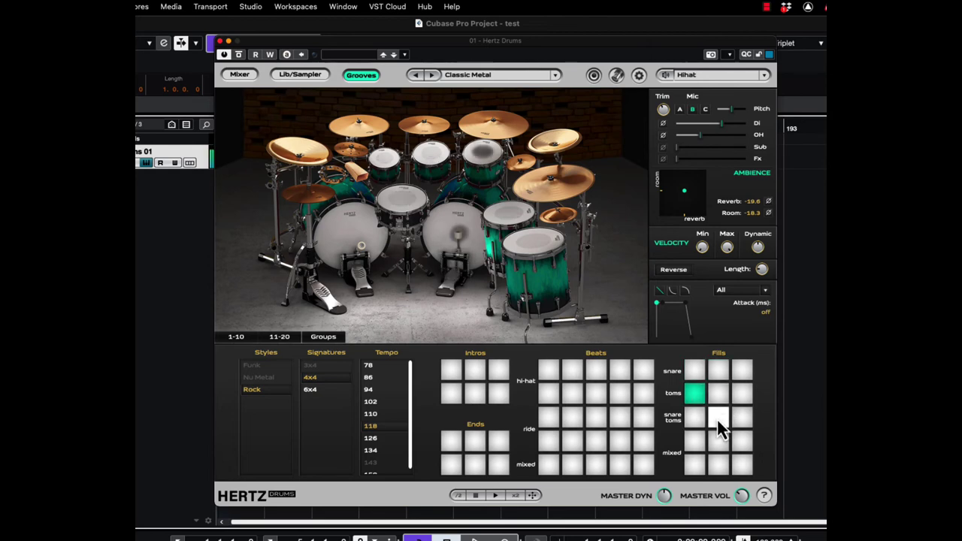
pyautogui.click(689, 417)
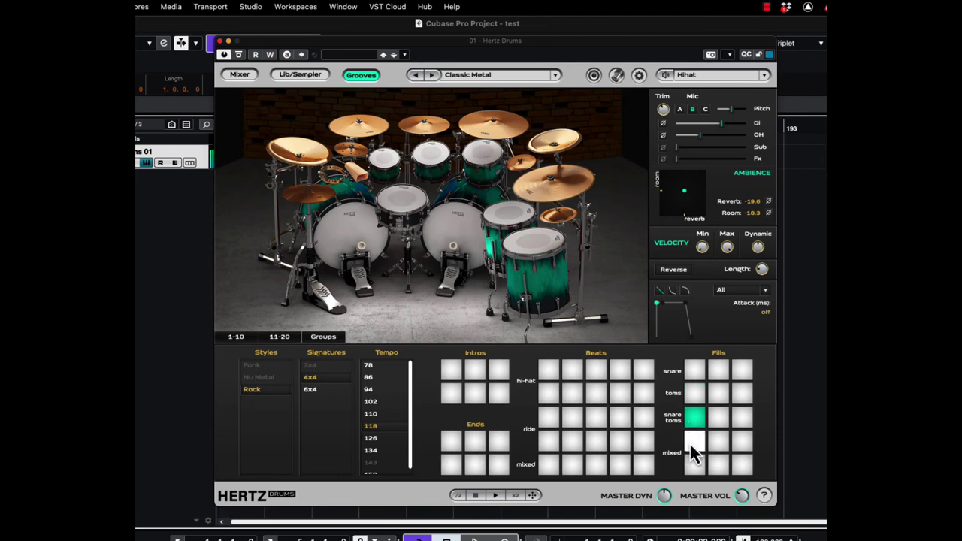
pyautogui.click(694, 443)
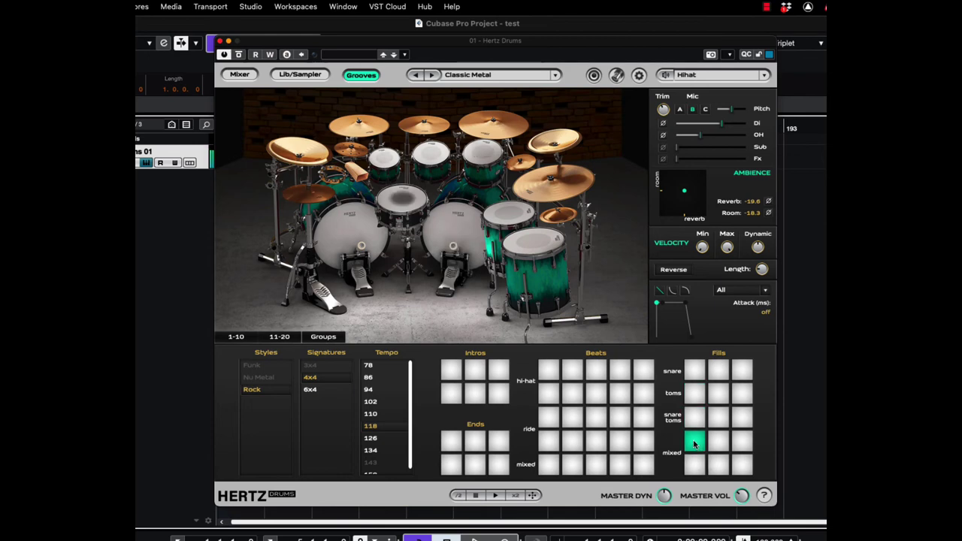
pyautogui.click(449, 369)
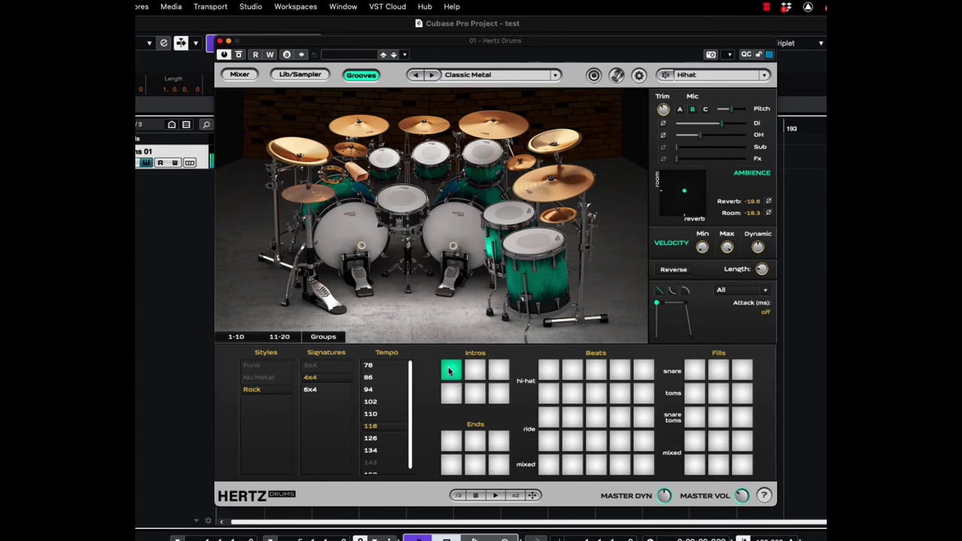
pyautogui.click(450, 438)
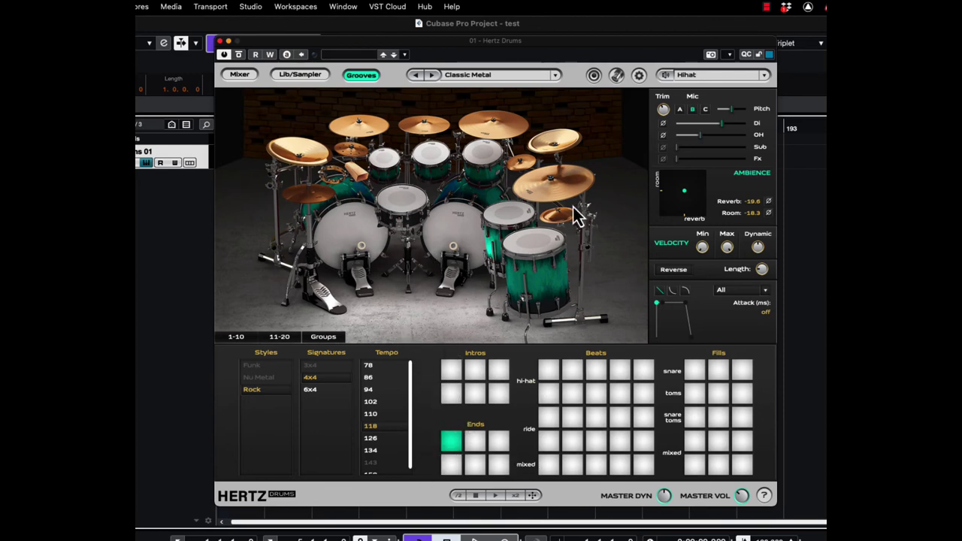
# Step: Review the Multi Outs routing grid, glance at the mixer's 1-10 and Groups faders, and check channels 11-20
pyautogui.click(594, 75)
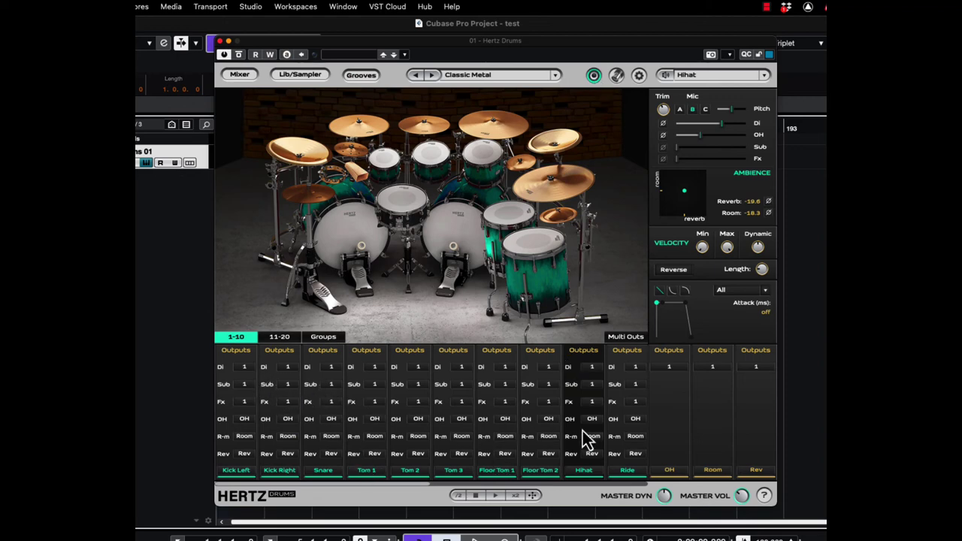
pyautogui.click(288, 338)
pyautogui.click(320, 338)
pyautogui.click(234, 340)
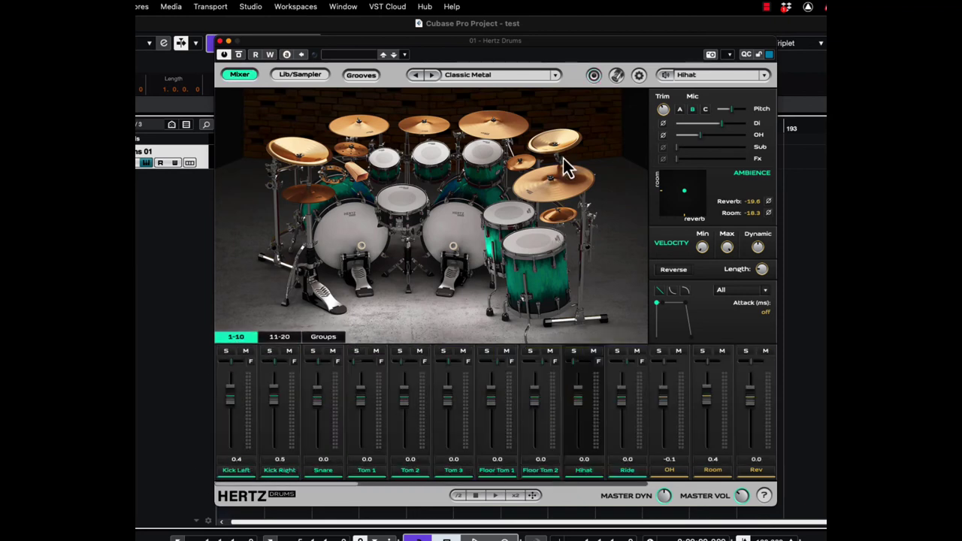
pyautogui.click(594, 75)
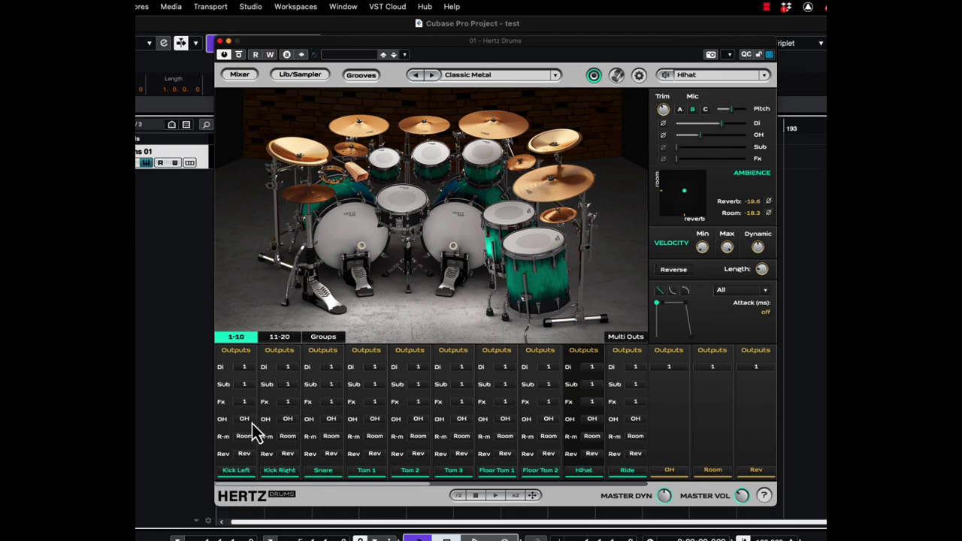
pyautogui.click(284, 342)
pyautogui.click(245, 344)
# Step: Show the MIDI articulation mapping and scroll from HiHat down to Cowbell and back
pyautogui.click(616, 76)
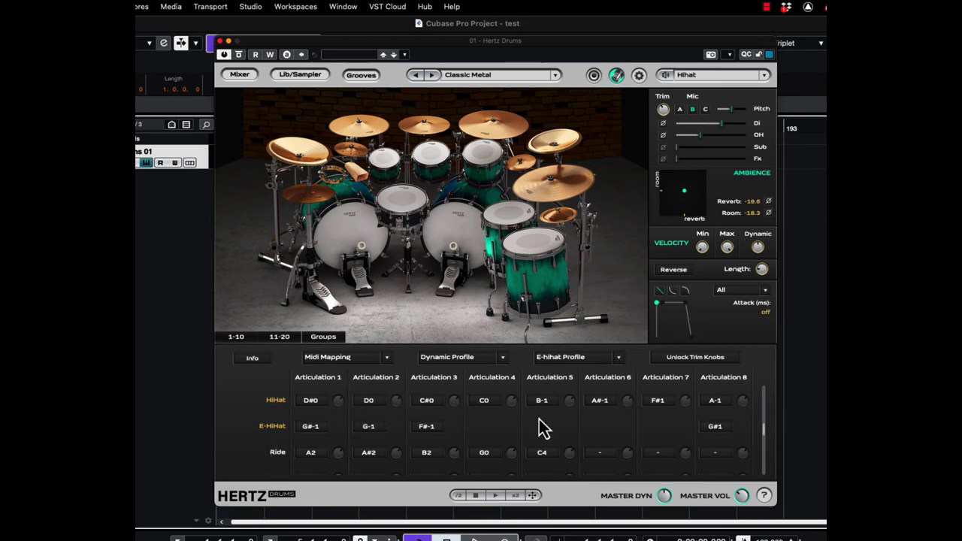
pyautogui.scroll(-1, 540, 420)
pyautogui.scroll(-8, 539, 419)
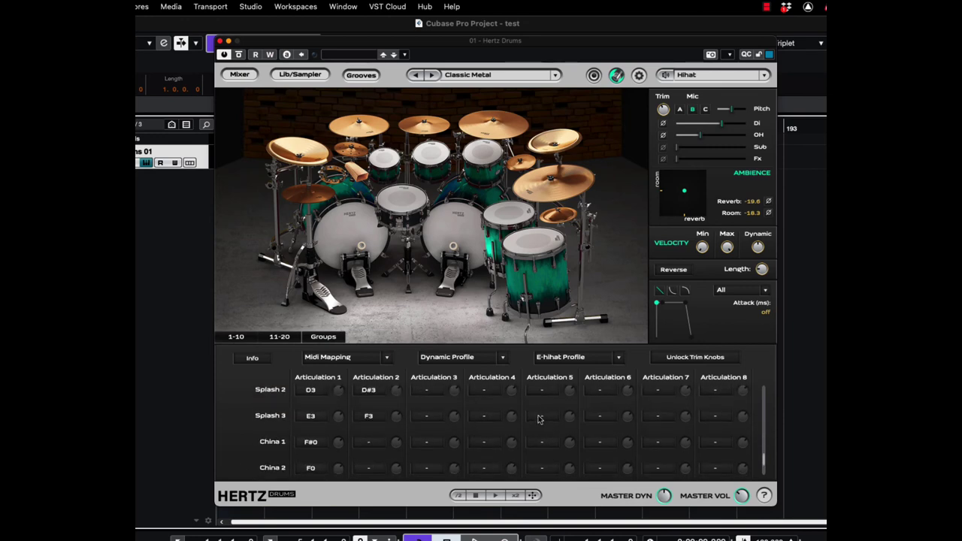
pyautogui.scroll(10, 538, 420)
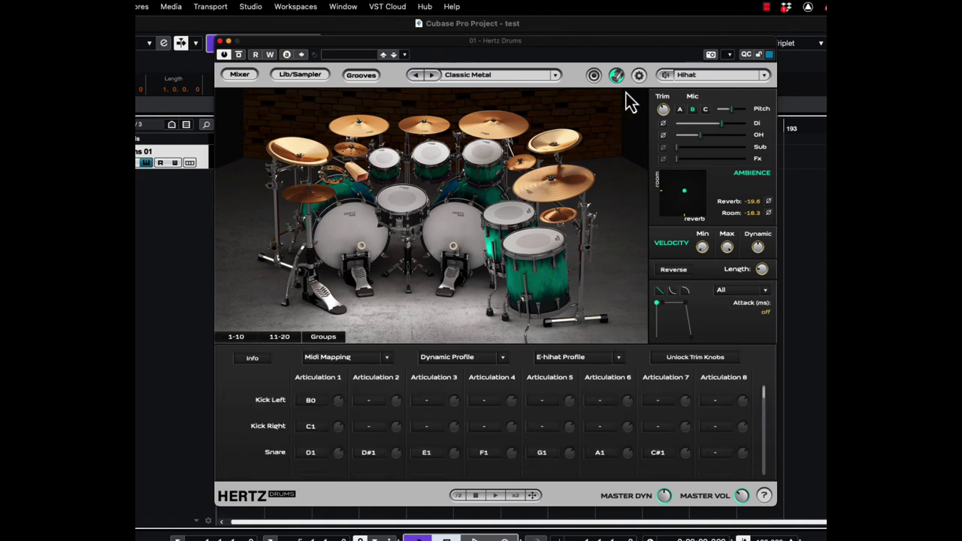
# Step: Display the Audio Libraries list with redpack.hdlib and bluepack.hdlib, cancelling an attempt to add another pack
pyautogui.click(638, 76)
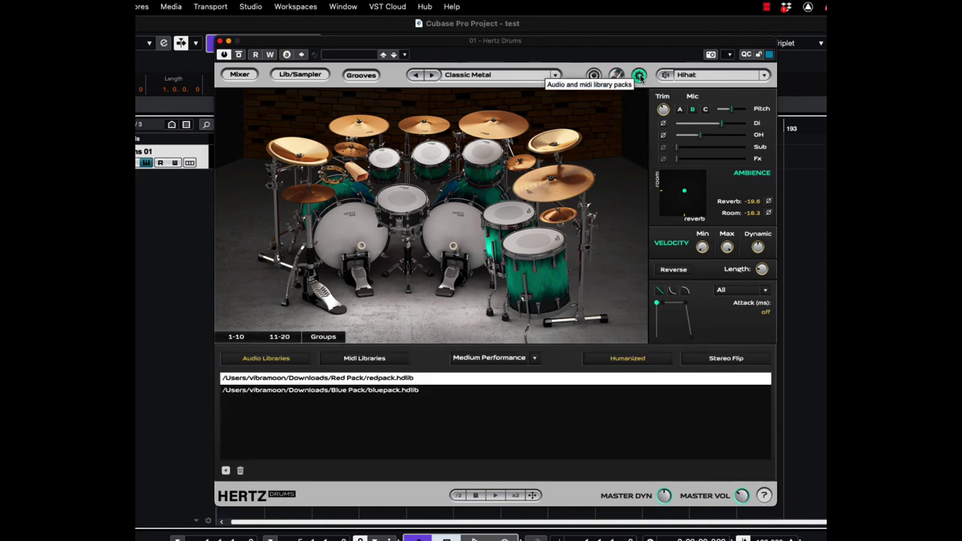
pyautogui.click(267, 360)
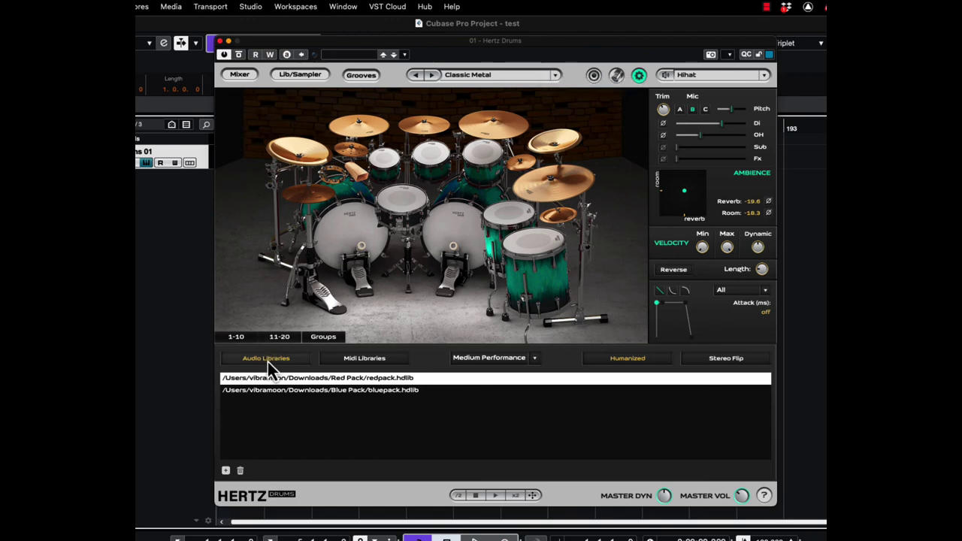
pyautogui.click(226, 471)
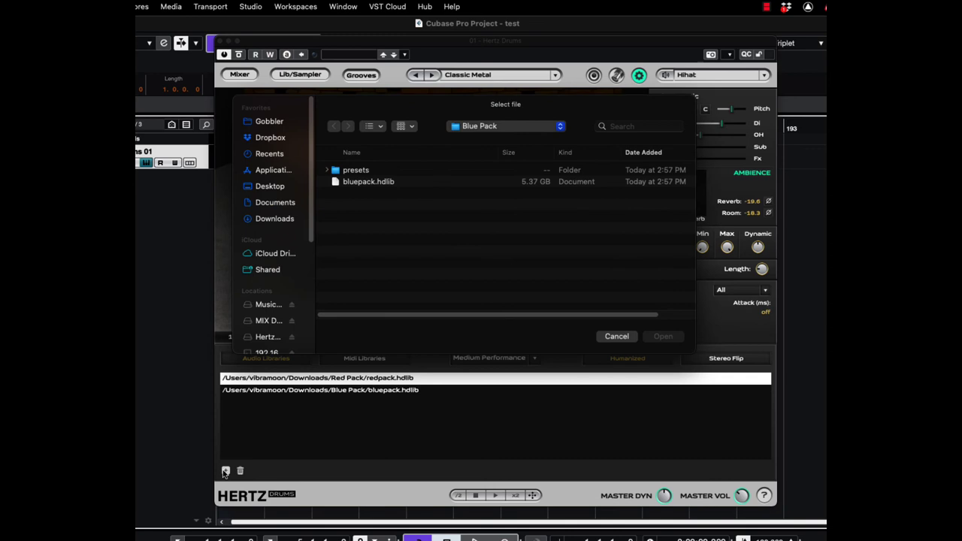
pyautogui.click(484, 125)
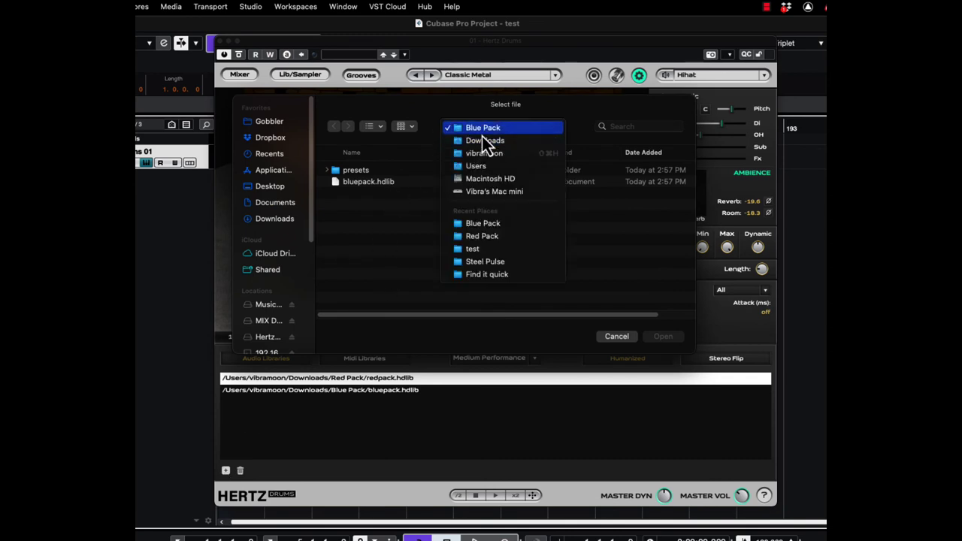
pyautogui.click(366, 244)
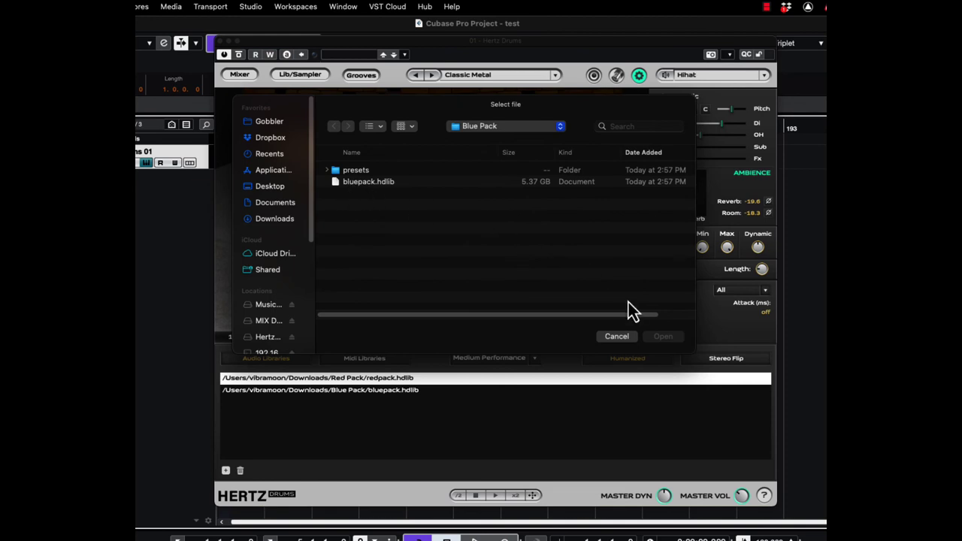
pyautogui.click(617, 338)
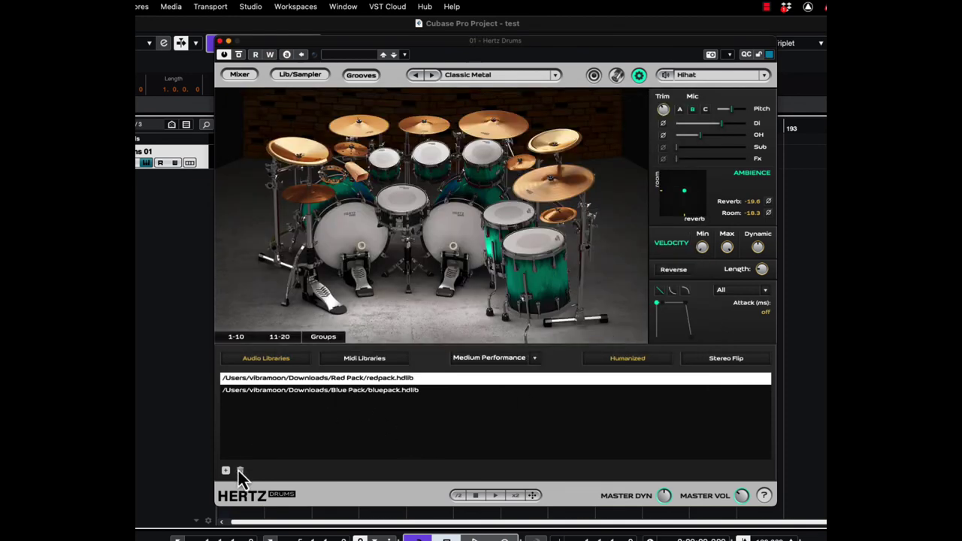
# Step: Show the empty MIDI libraries list, switch to Low Performance and select the left kick drum
pyautogui.click(346, 358)
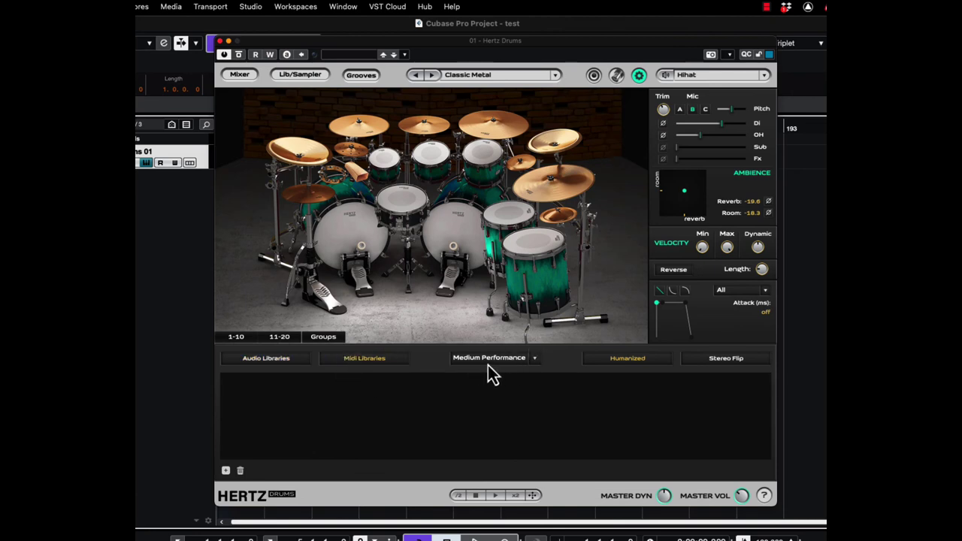
pyautogui.click(534, 360)
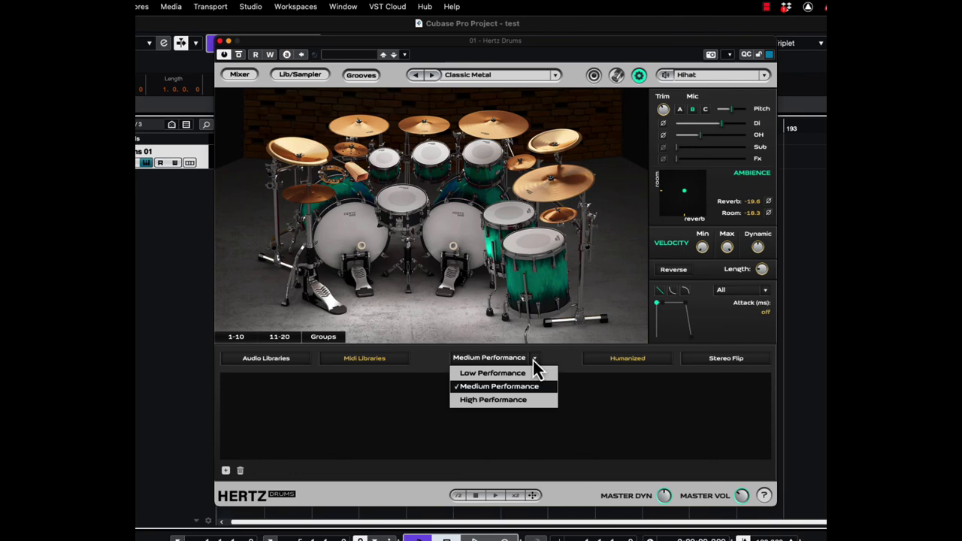
pyautogui.click(521, 374)
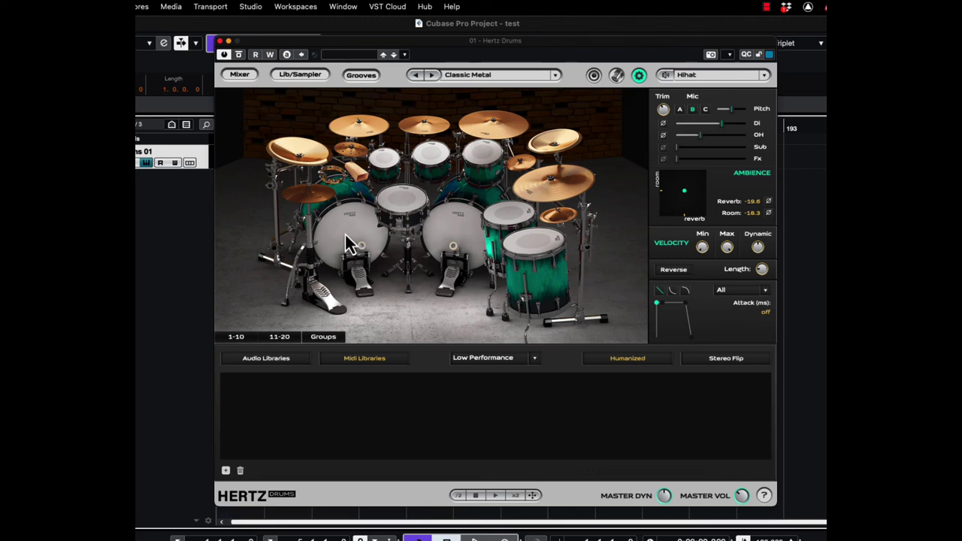
pyautogui.click(345, 235)
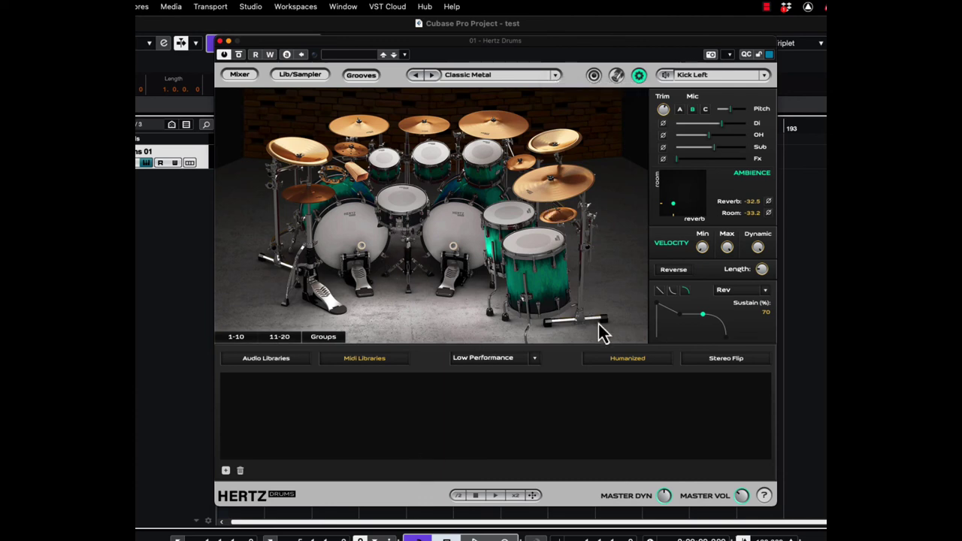
# Step: Try Medium and High Performance modes, settling on Medium Performance
pyautogui.click(535, 359)
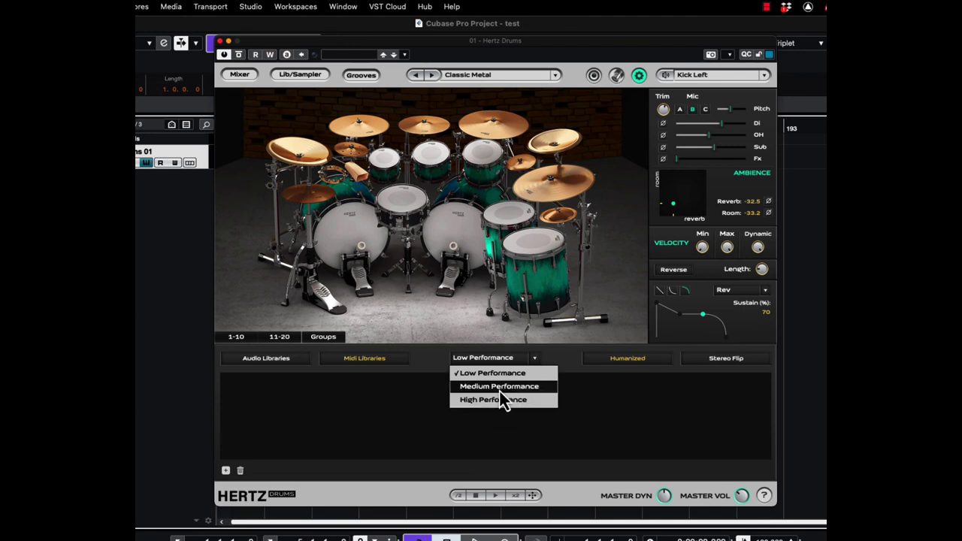
pyautogui.click(499, 387)
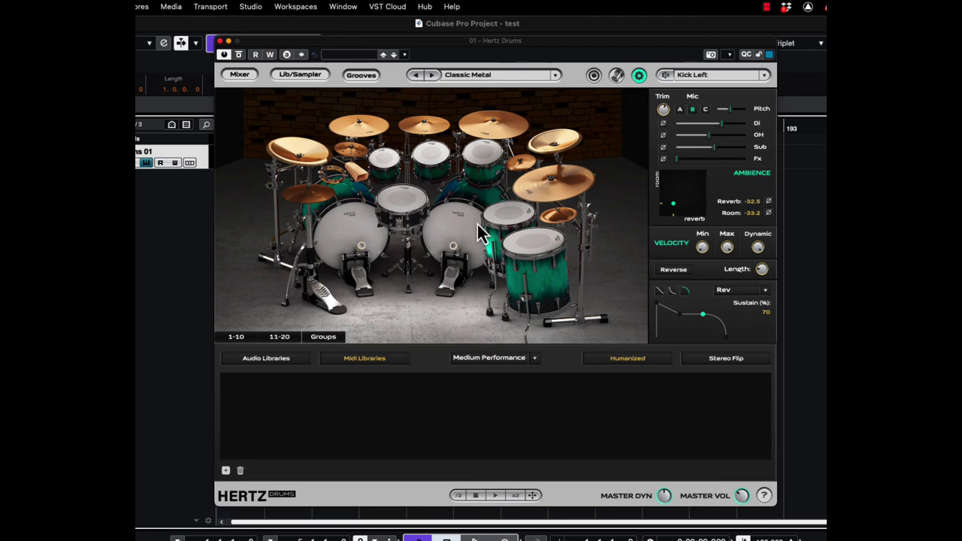
pyautogui.click(536, 358)
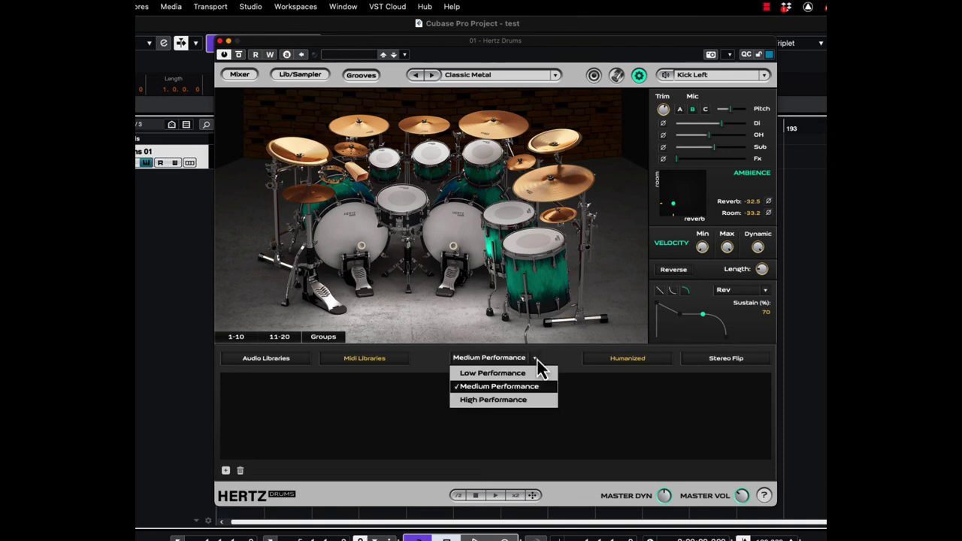
pyautogui.click(507, 401)
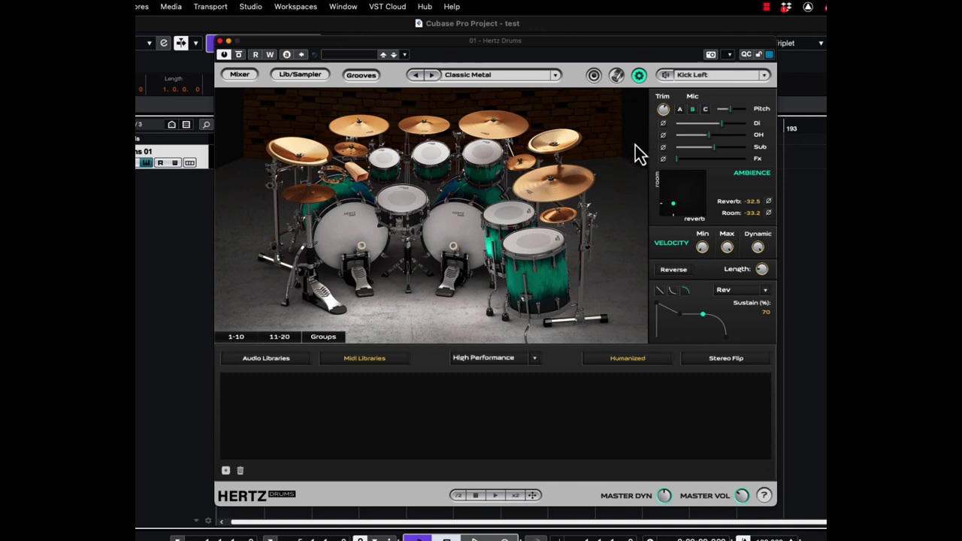
pyautogui.click(535, 359)
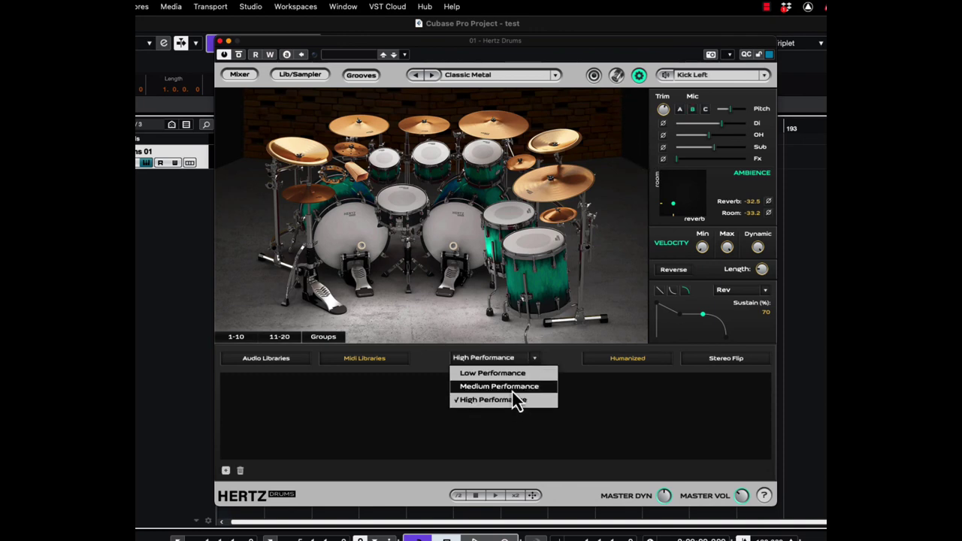
pyautogui.click(512, 387)
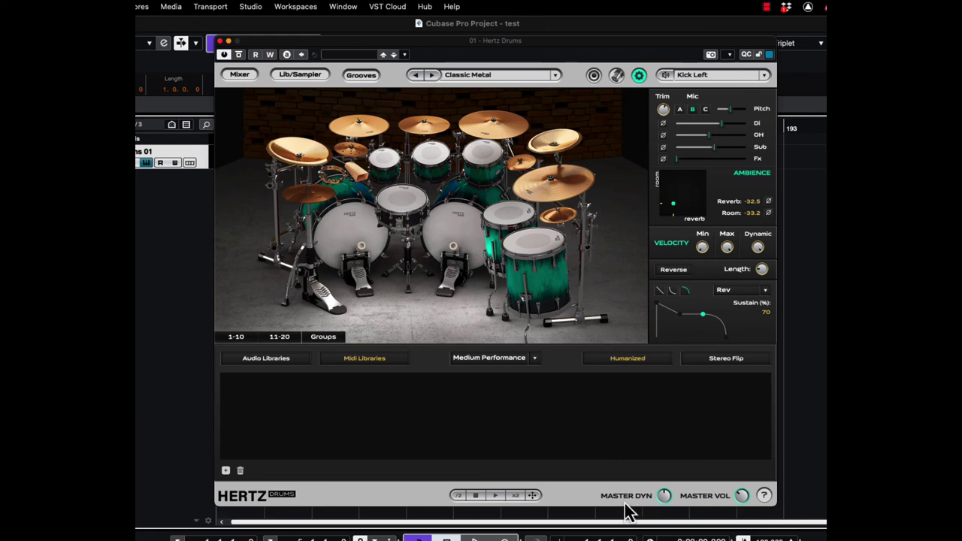
pyautogui.moveTo(665, 508)
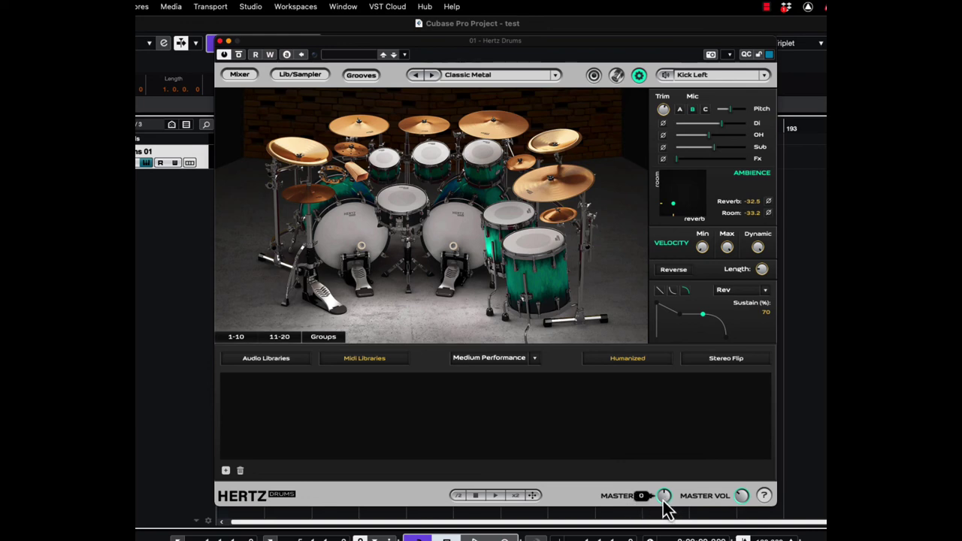
pyautogui.moveTo(744, 506)
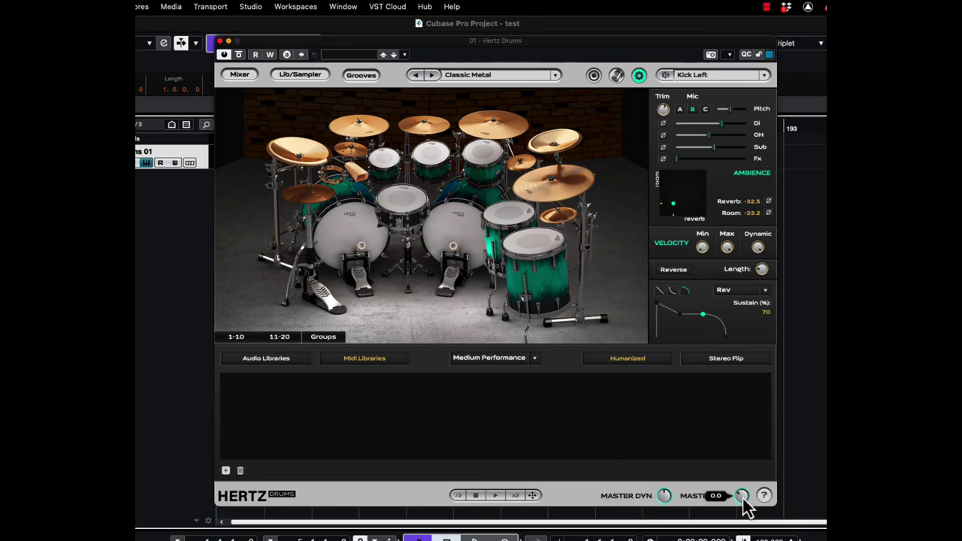